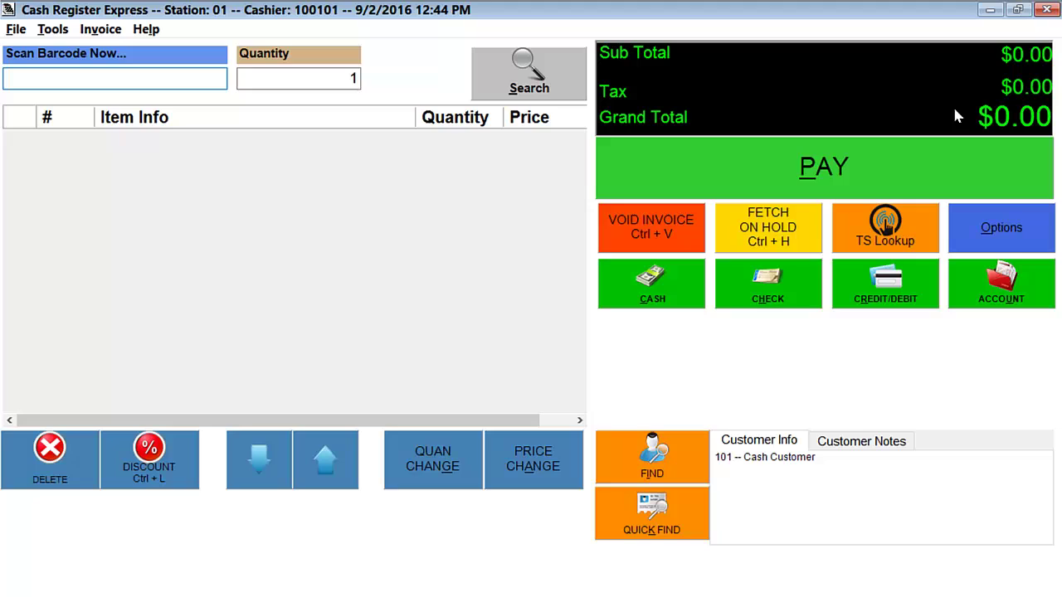
Return the register to its normal sale screen and search the pcAmerica FAQ site for 'generator'.
{"action": "left_click", "coordinate": [903, 235]}
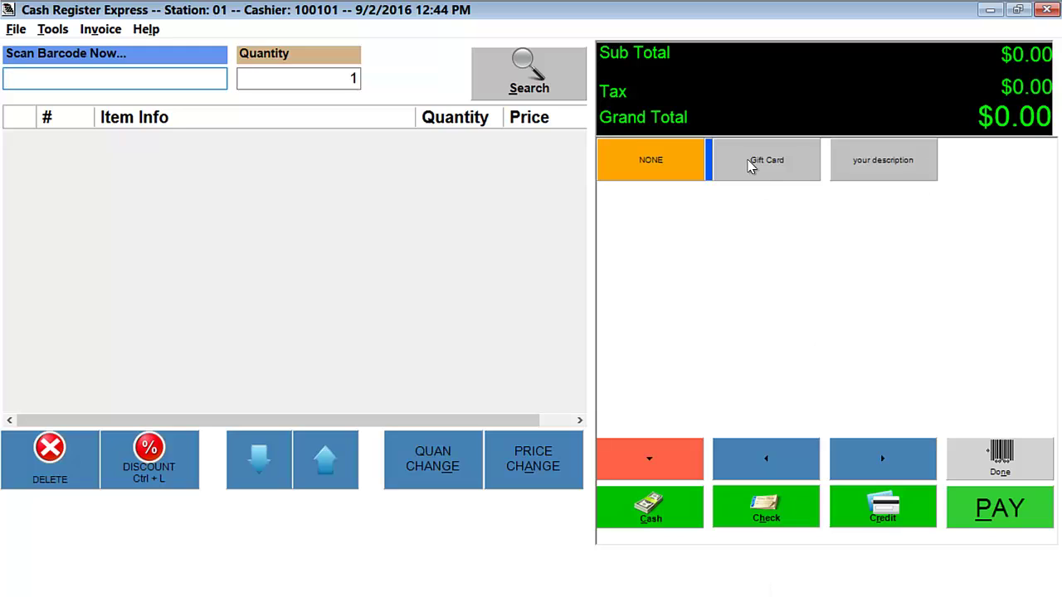
{"action": "left_click", "coordinate": [1022, 471]}
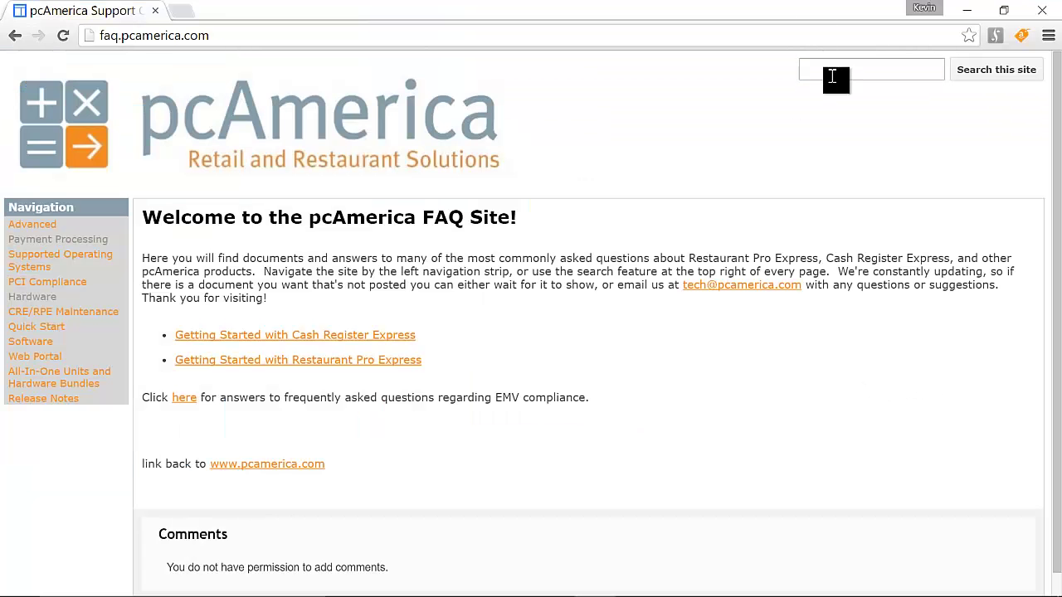
{"action": "left_click", "coordinate": [834, 71]}
{"action": "type", "text": "g"}
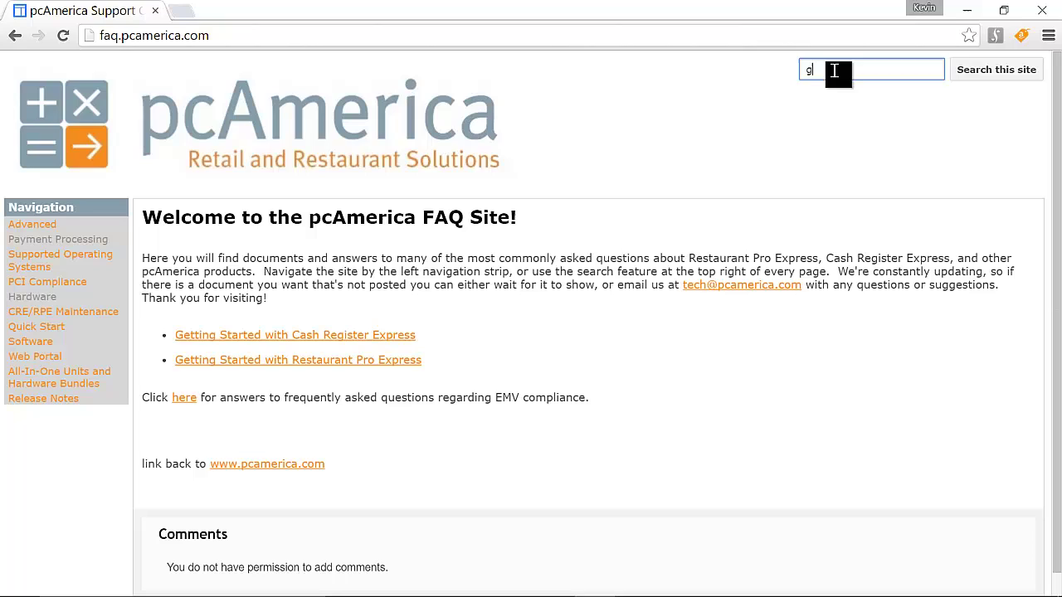
{"action": "type", "text": "e"}
{"action": "left_click", "coordinate": [842, 93]}
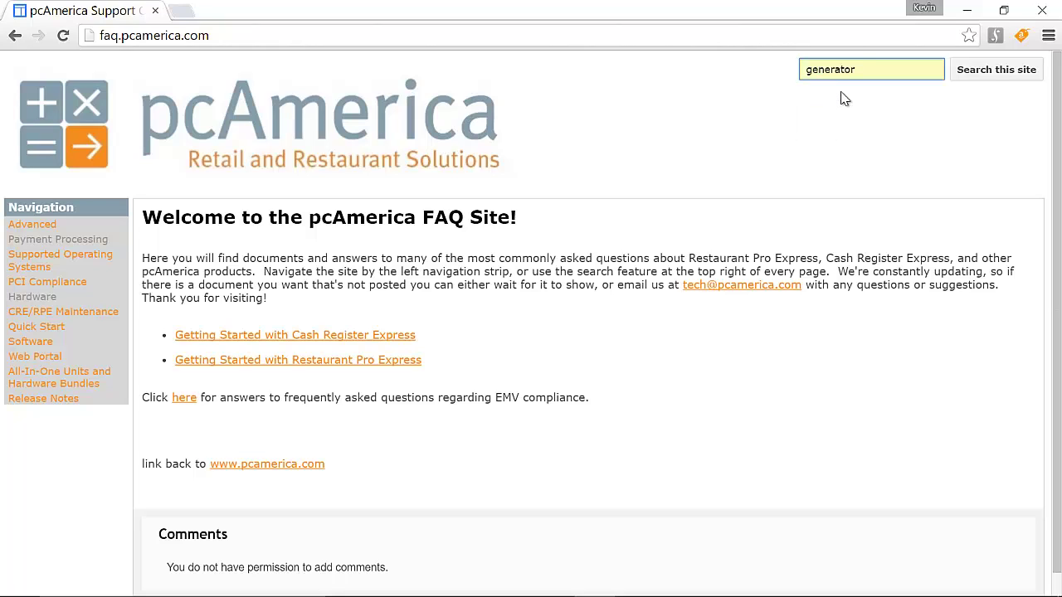
{"action": "left_click", "coordinate": [983, 69]}
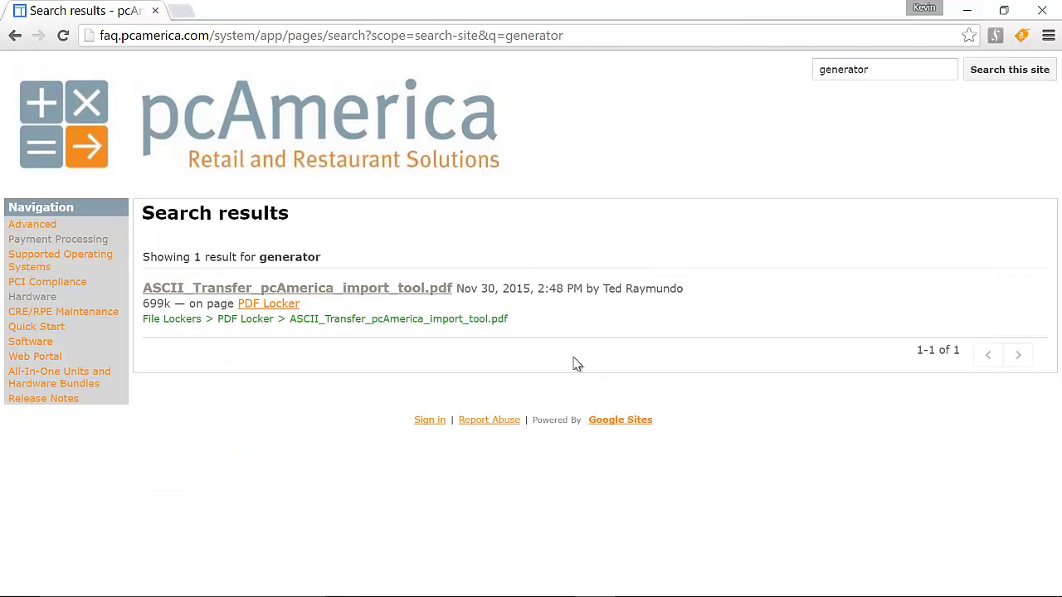
Open the ASCII_Transfer_pcAmerica_import_tool.pdf result and follow its csvGenerator link on page 2.
{"action": "left_click", "coordinate": [427, 290]}
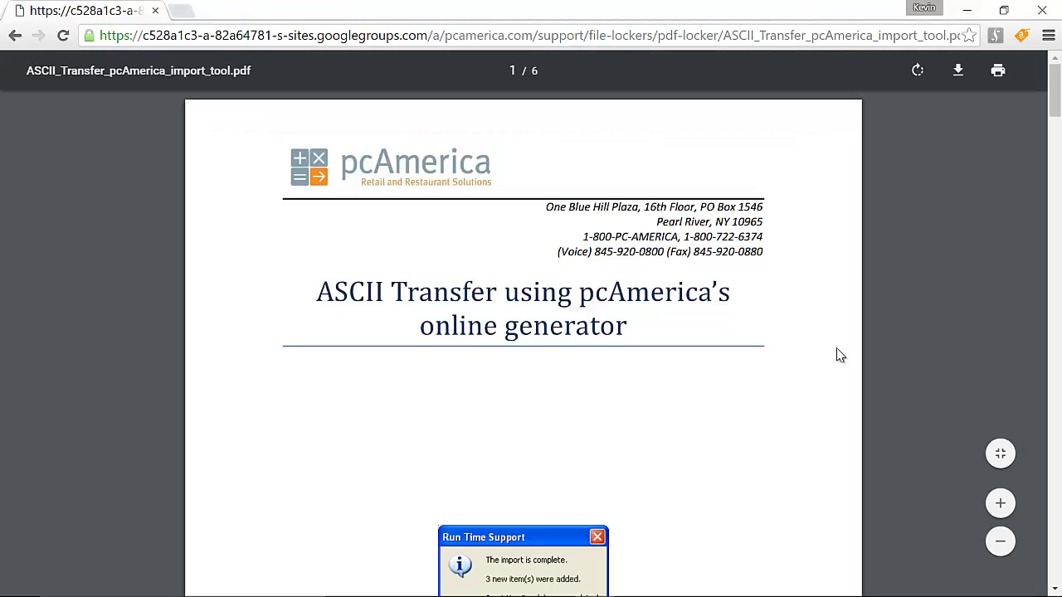
{"action": "scroll", "coordinate": [787, 419], "scroll_direction": "down", "scroll_amount": 10}
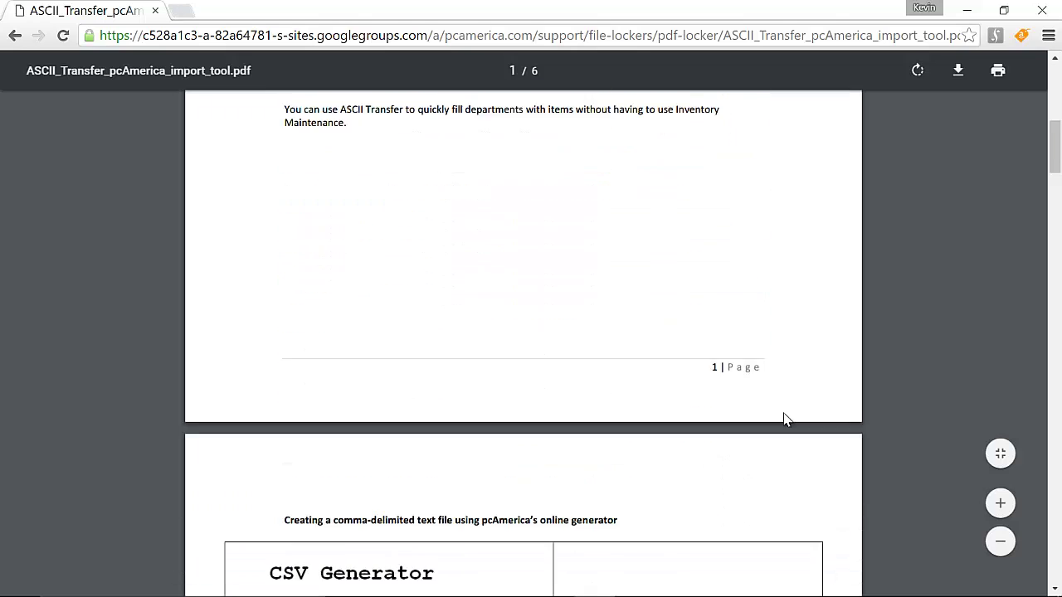
{"action": "left_click", "coordinate": [674, 330]}
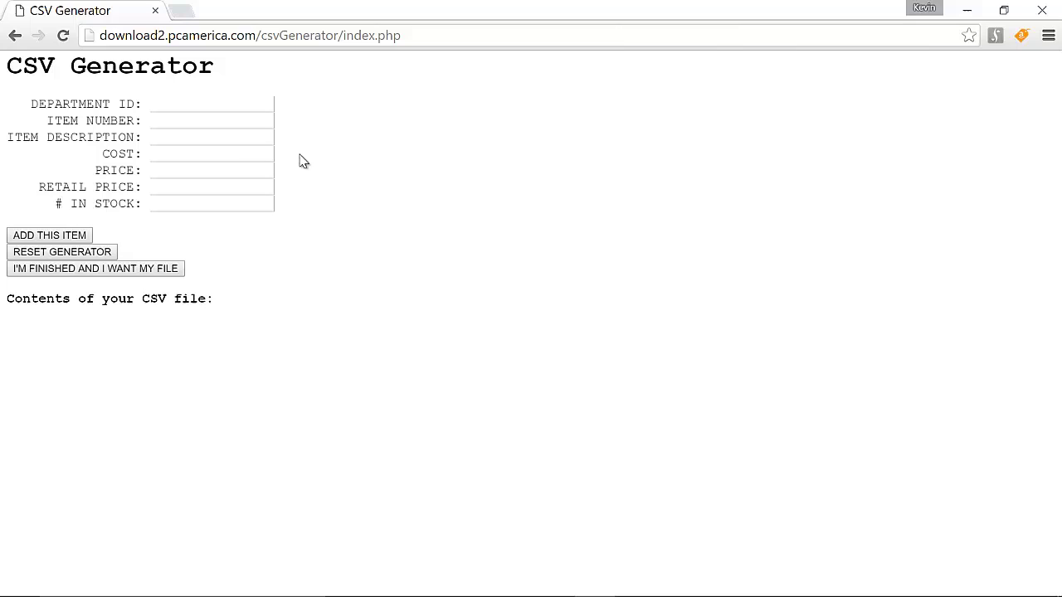
Enter department Grocery, item number soup and description Soup in the CSV Generator.
{"action": "left_click", "coordinate": [194, 105]}
{"action": "type", "text": "Gro"}
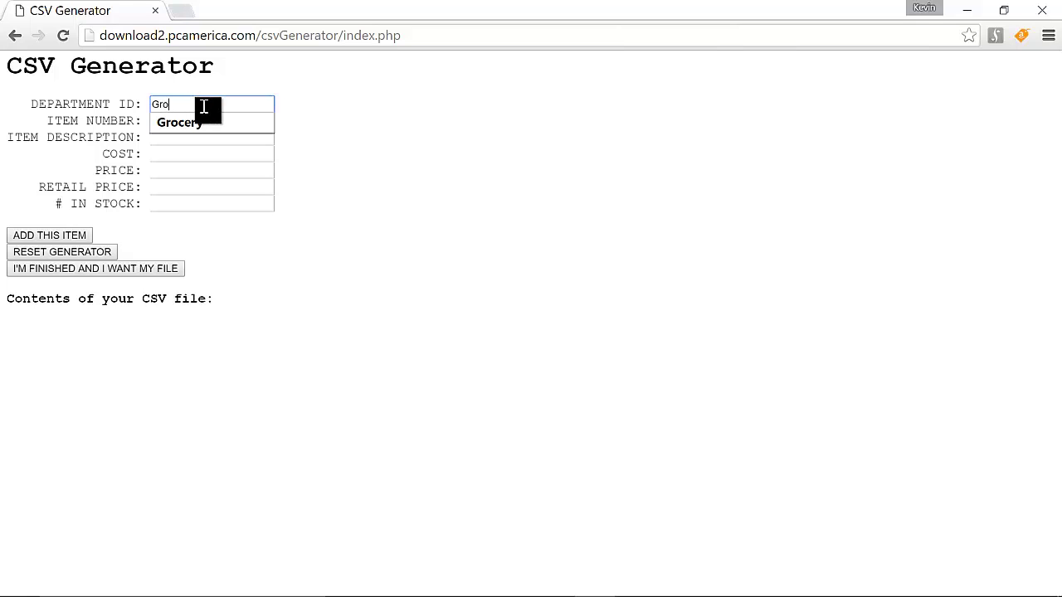
{"action": "left_click", "coordinate": [202, 124]}
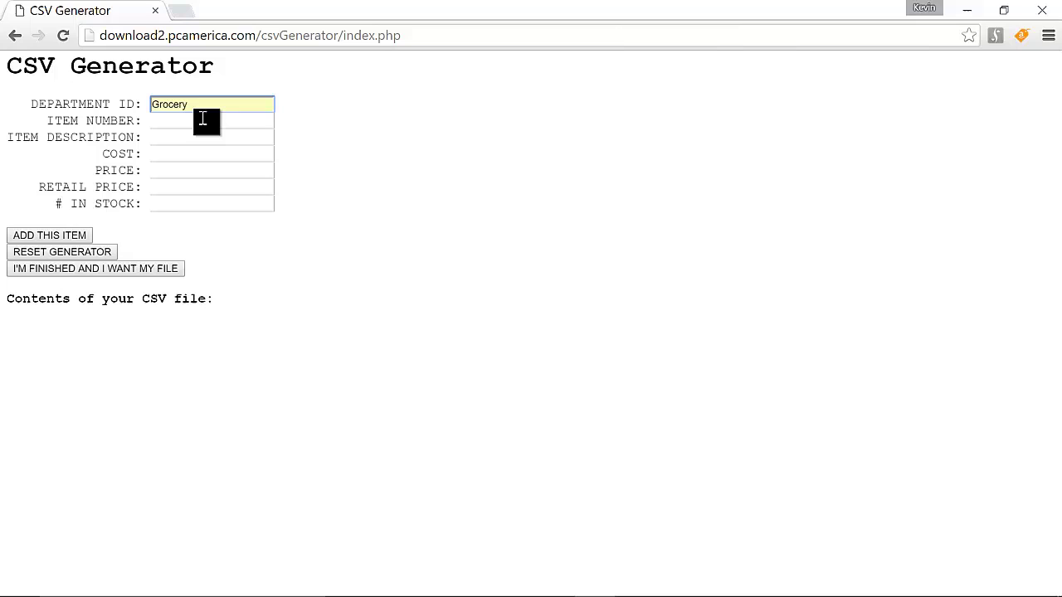
{"action": "left_click", "coordinate": [202, 121]}
{"action": "left_click", "coordinate": [202, 120]}
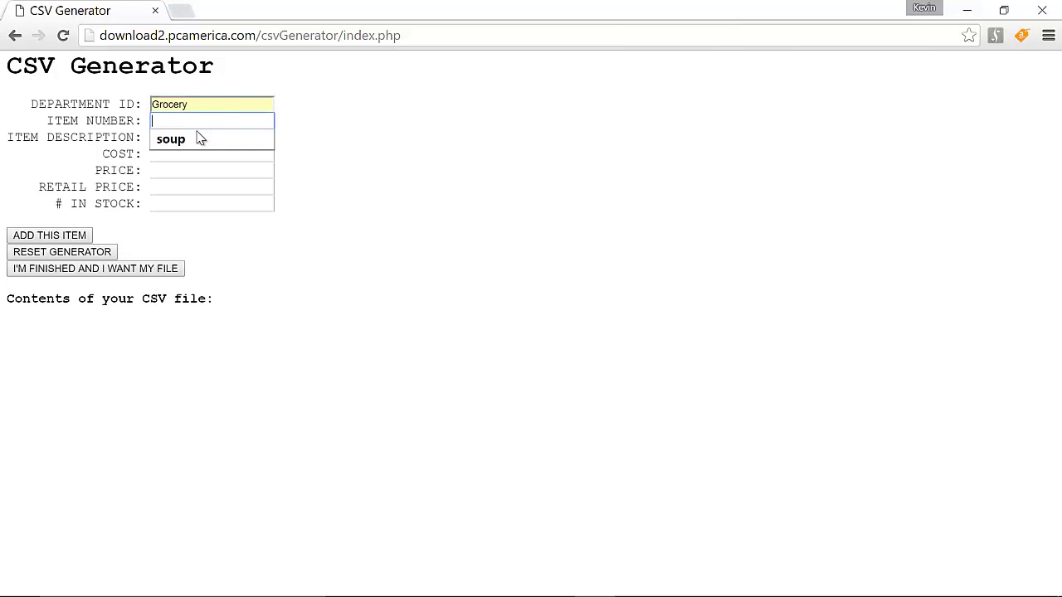
{"action": "left_click", "coordinate": [182, 139]}
{"action": "left_click", "coordinate": [185, 137]}
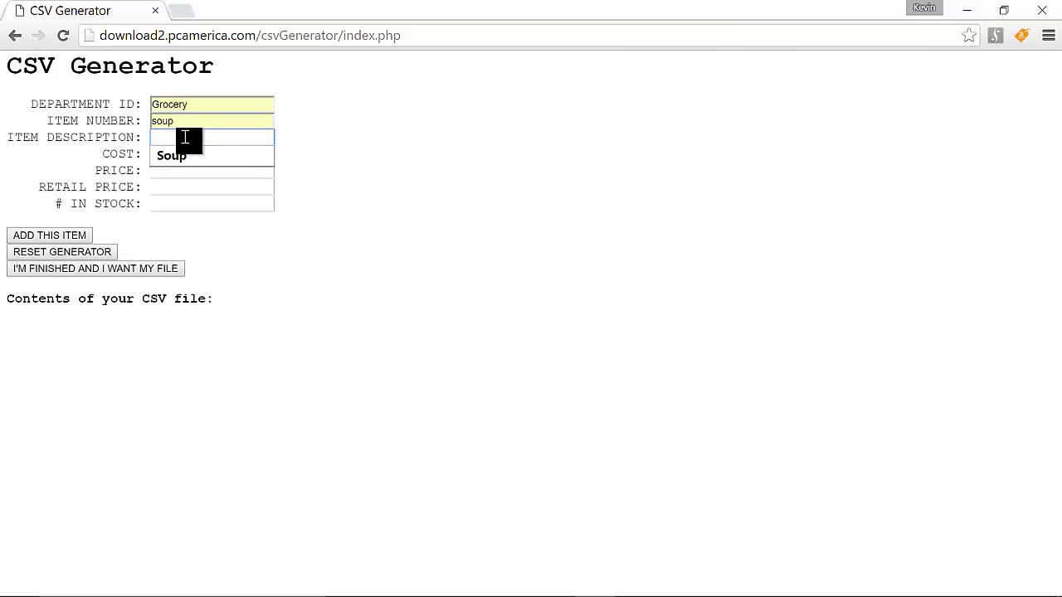
{"action": "left_click", "coordinate": [181, 154]}
Set cost 1.99, price and retail price 2.99, stock 2, add the item, and download the CSV.
{"action": "left_click", "coordinate": [182, 154]}
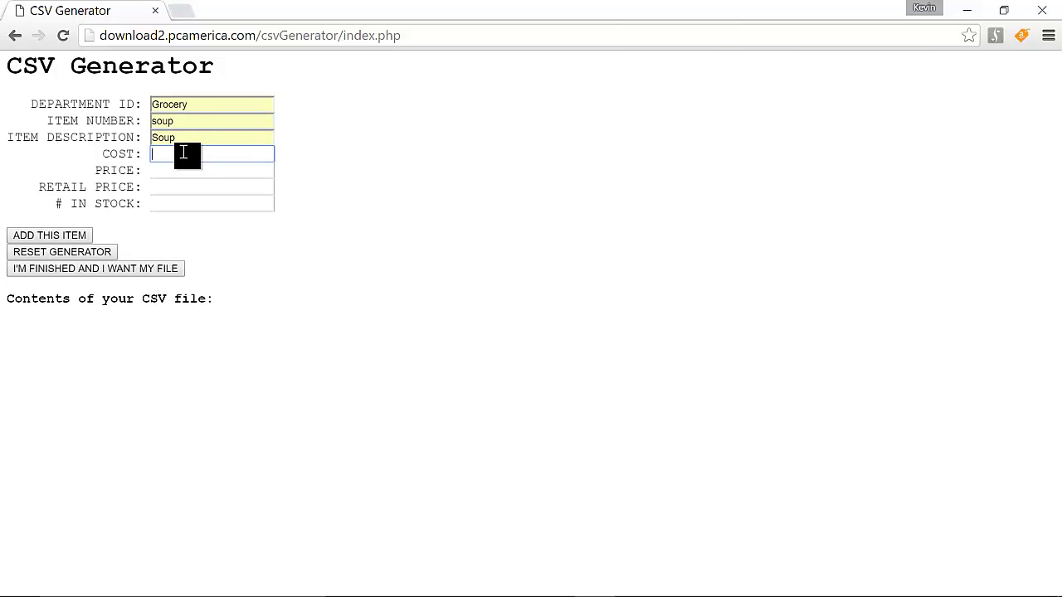
{"action": "left_click", "coordinate": [183, 171]}
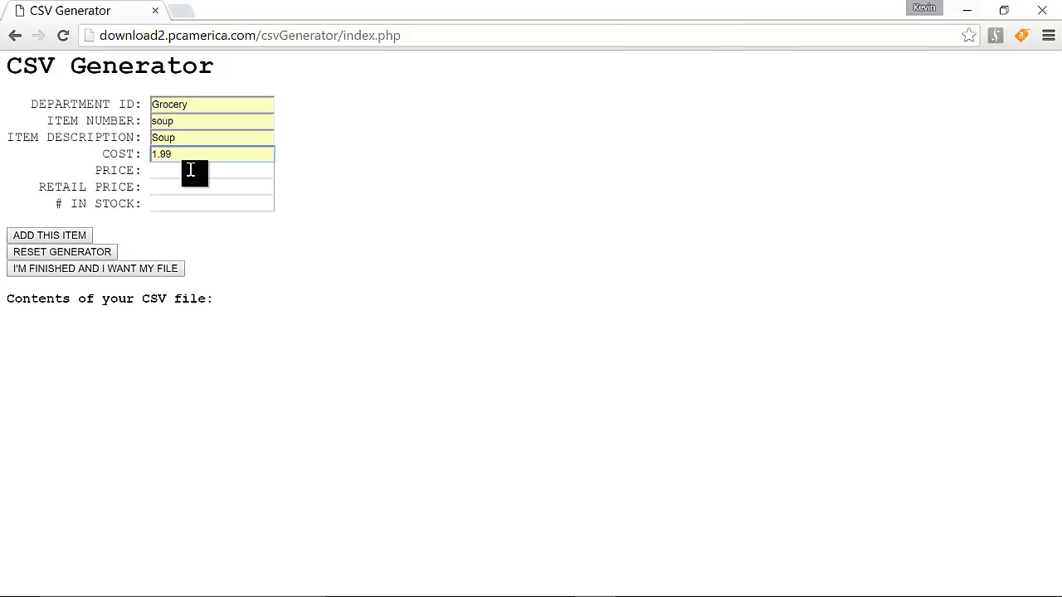
{"action": "left_click", "coordinate": [189, 171]}
{"action": "left_click", "coordinate": [189, 187]}
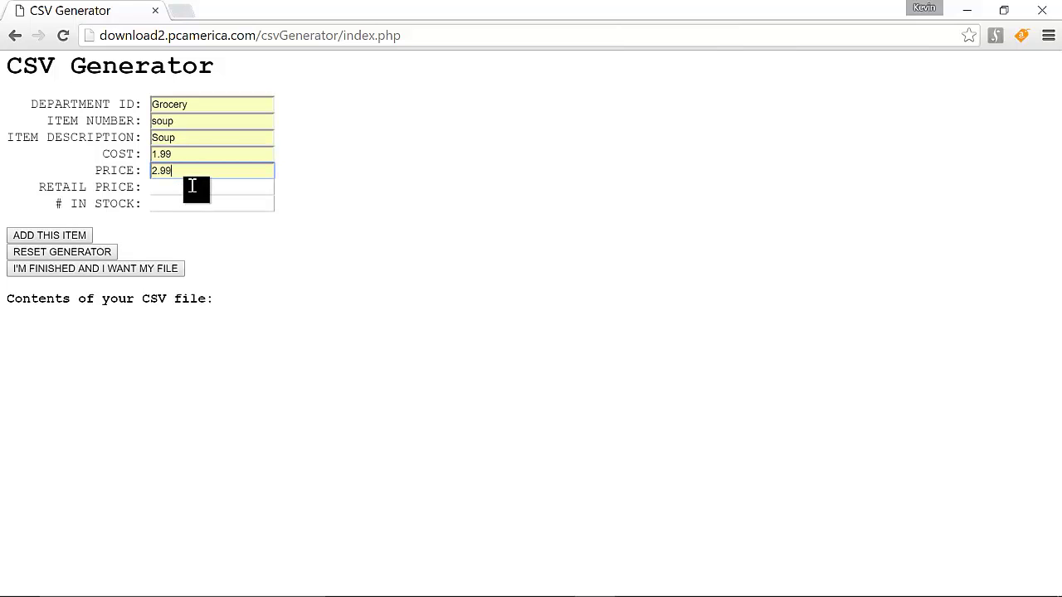
{"action": "left_click", "coordinate": [192, 186]}
{"action": "left_click", "coordinate": [192, 203]}
{"action": "left_click", "coordinate": [194, 202]}
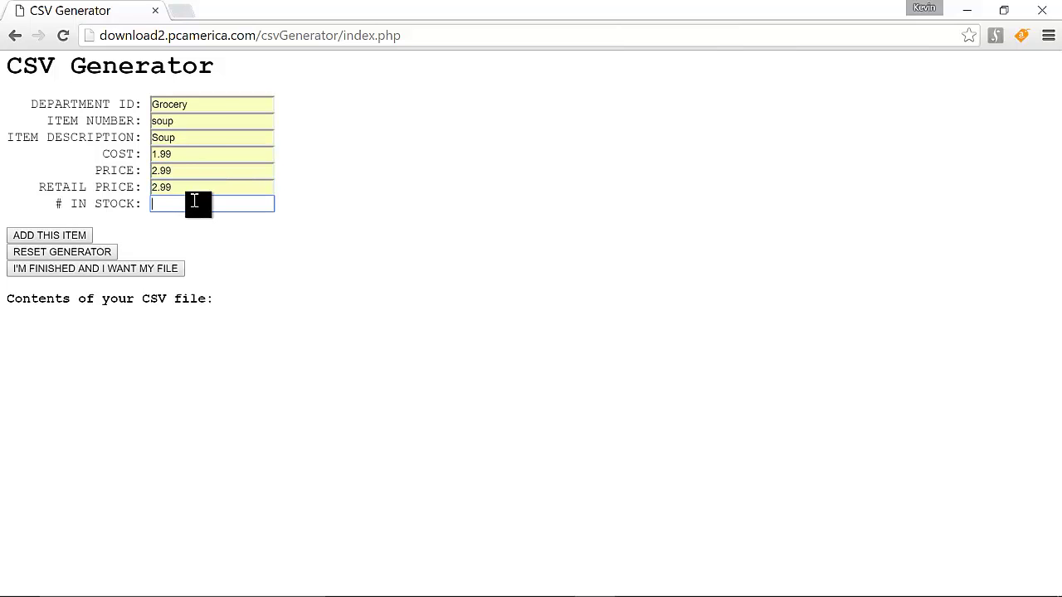
{"action": "type", "text": "2"}
{"action": "left_click", "coordinate": [71, 238]}
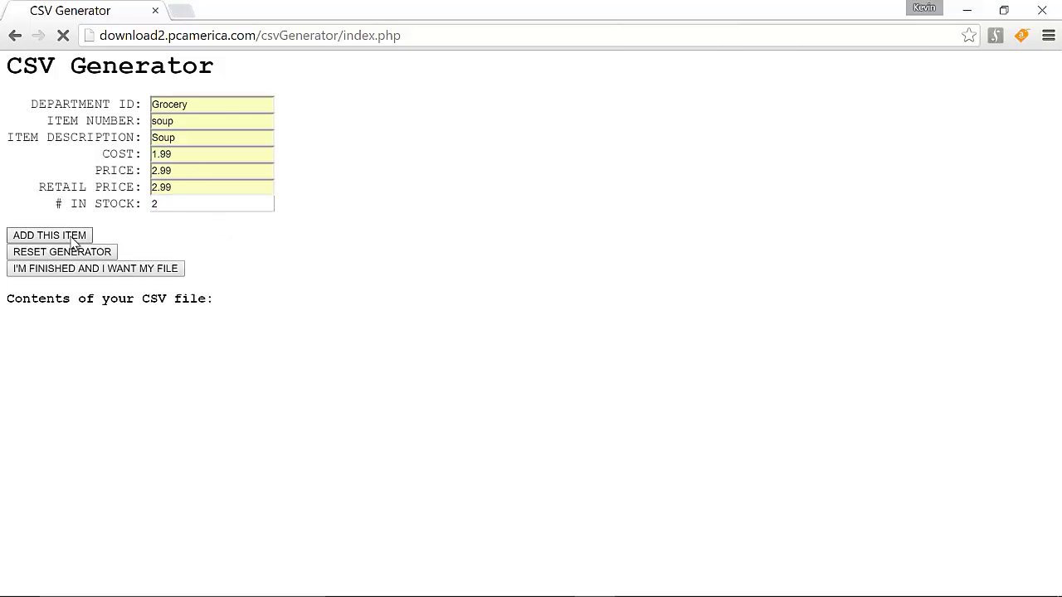
{"action": "left_click", "coordinate": [158, 273]}
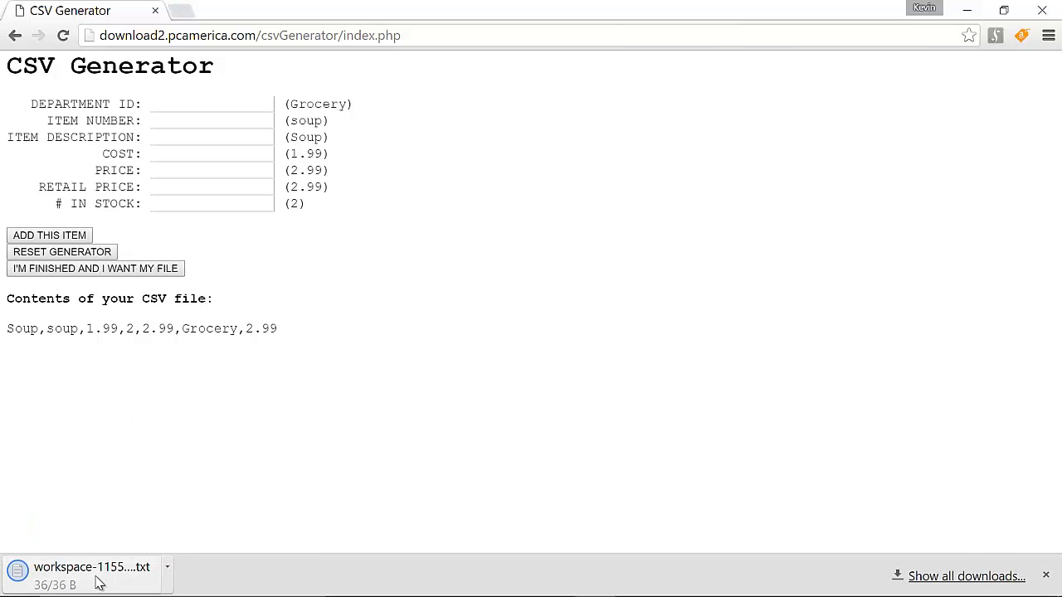
Save the downloaded soup CSV from Notepad to the Desktop, then close Notepad and Chrome.
{"action": "left_click", "coordinate": [95, 581]}
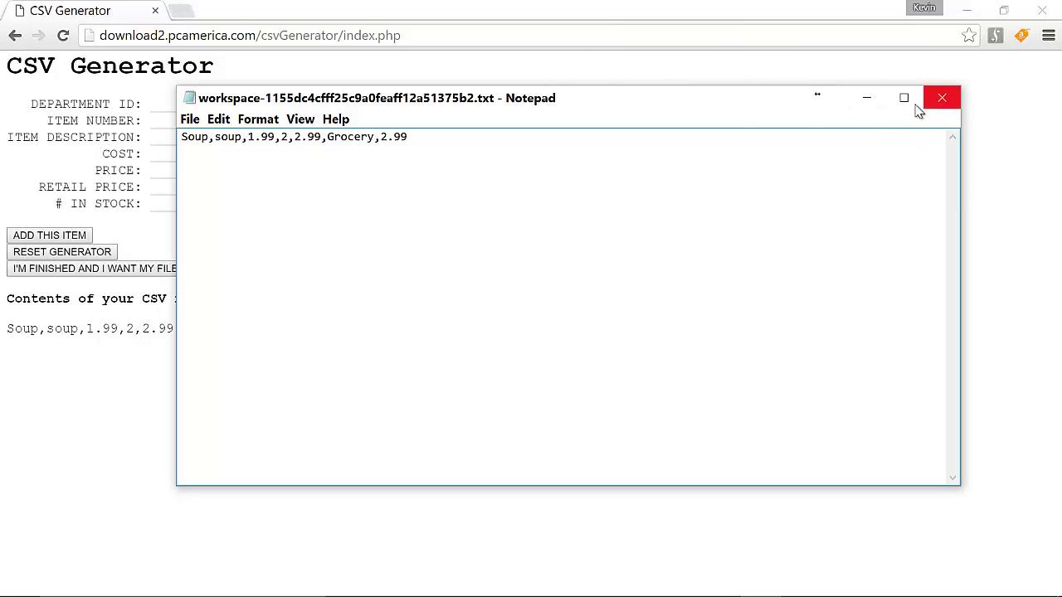
{"action": "left_click", "coordinate": [190, 119]}
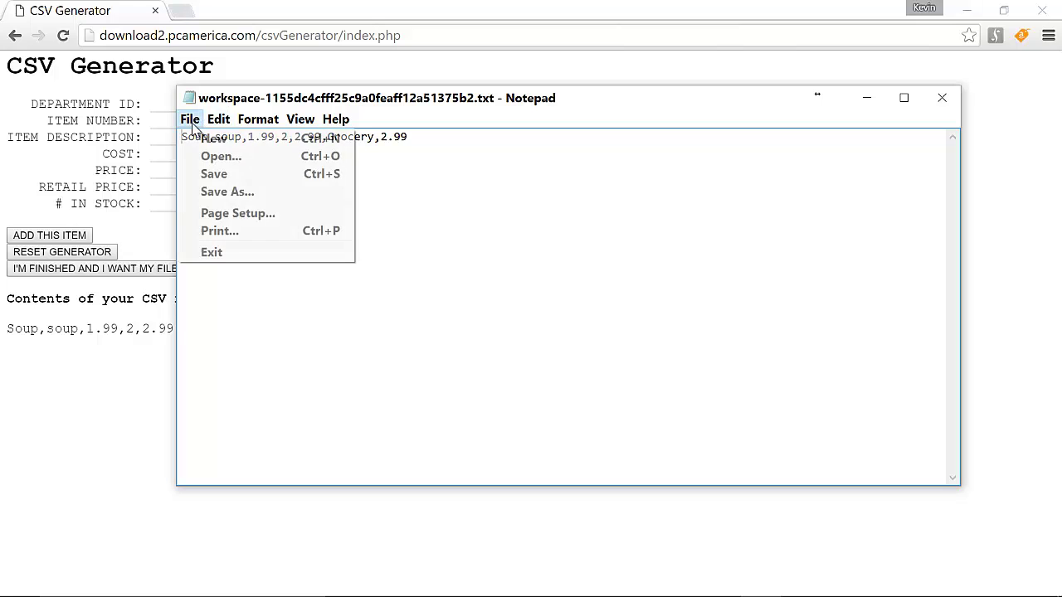
{"action": "left_click", "coordinate": [240, 193]}
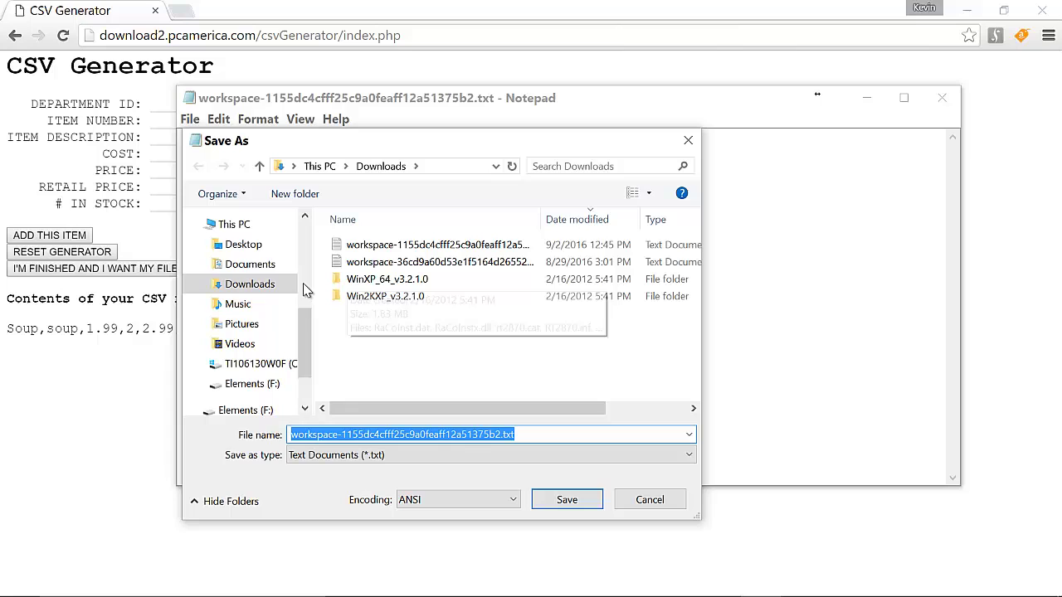
{"action": "left_click", "coordinate": [259, 246]}
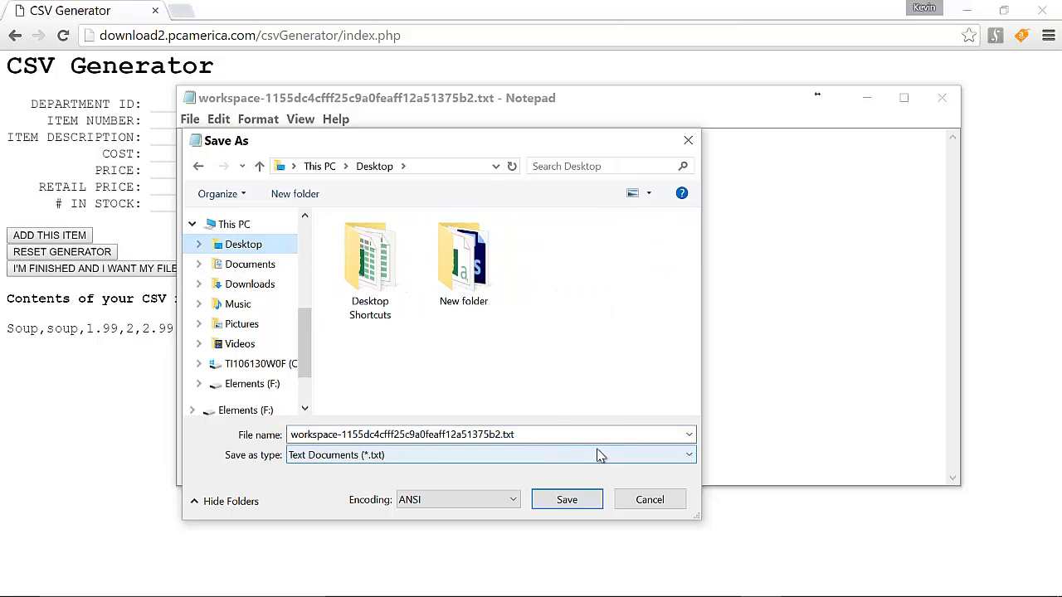
{"action": "left_click", "coordinate": [578, 501]}
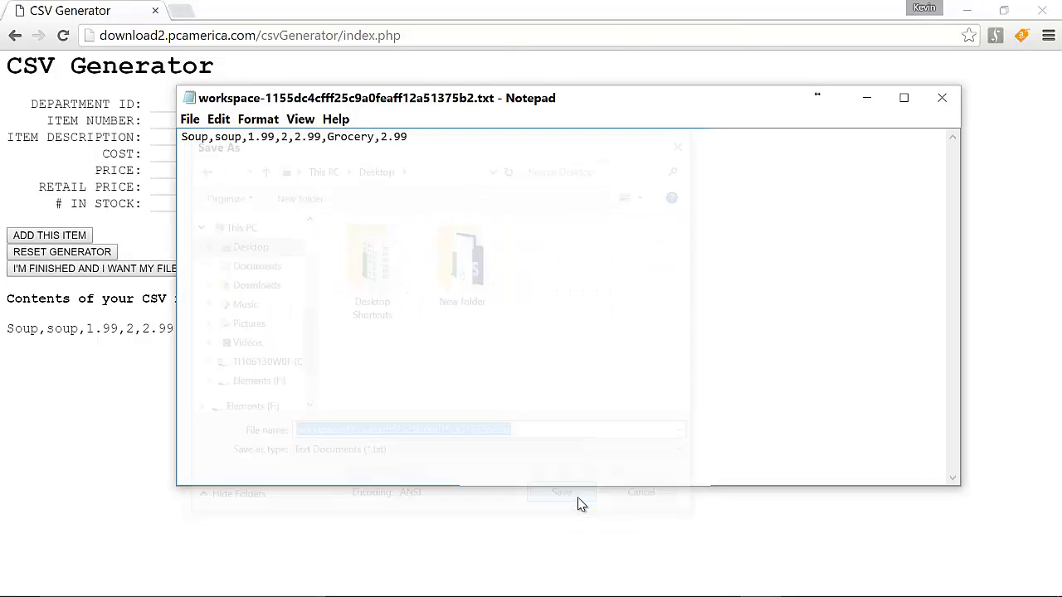
{"action": "left_click", "coordinate": [942, 100]}
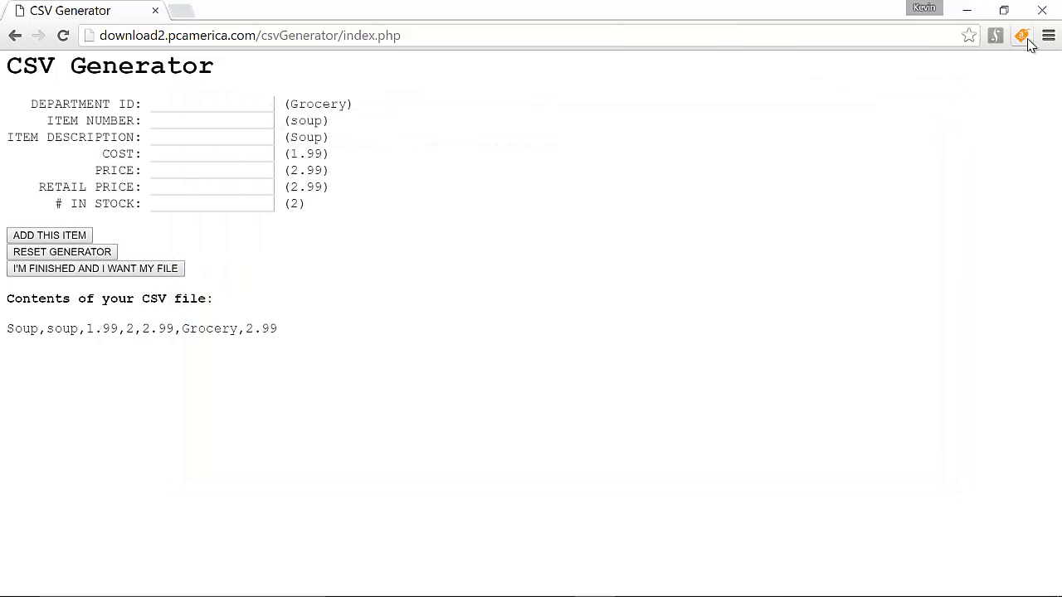
{"action": "left_click", "coordinate": [1042, 12]}
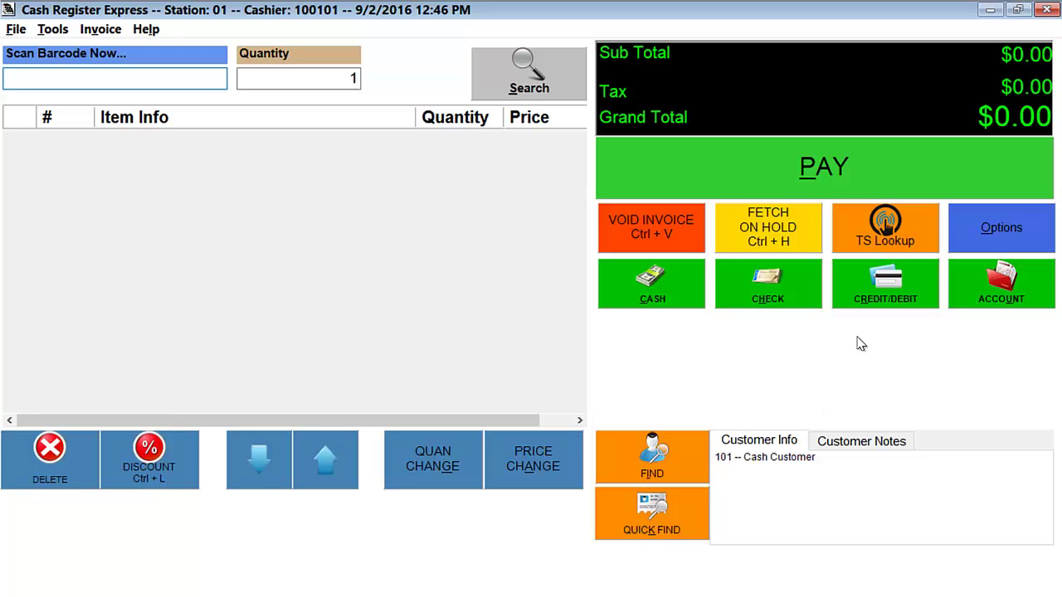
Reach Options > Tools > ASCII Transfer by entering the administrator password and skipping the security questions.
{"action": "left_click", "coordinate": [1001, 236]}
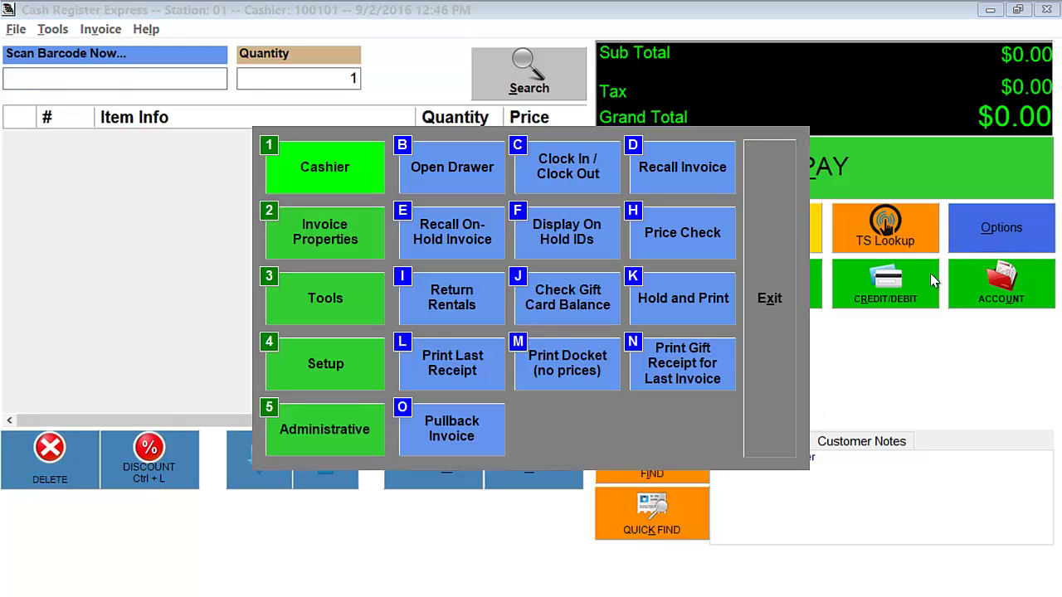
{"action": "left_click", "coordinate": [361, 298]}
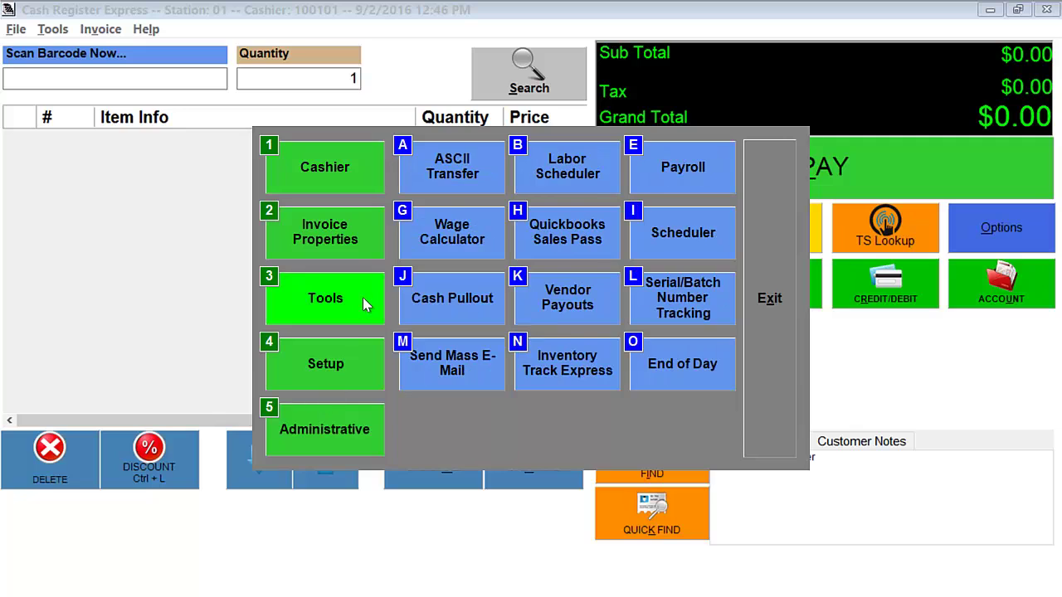
{"action": "left_click", "coordinate": [429, 176]}
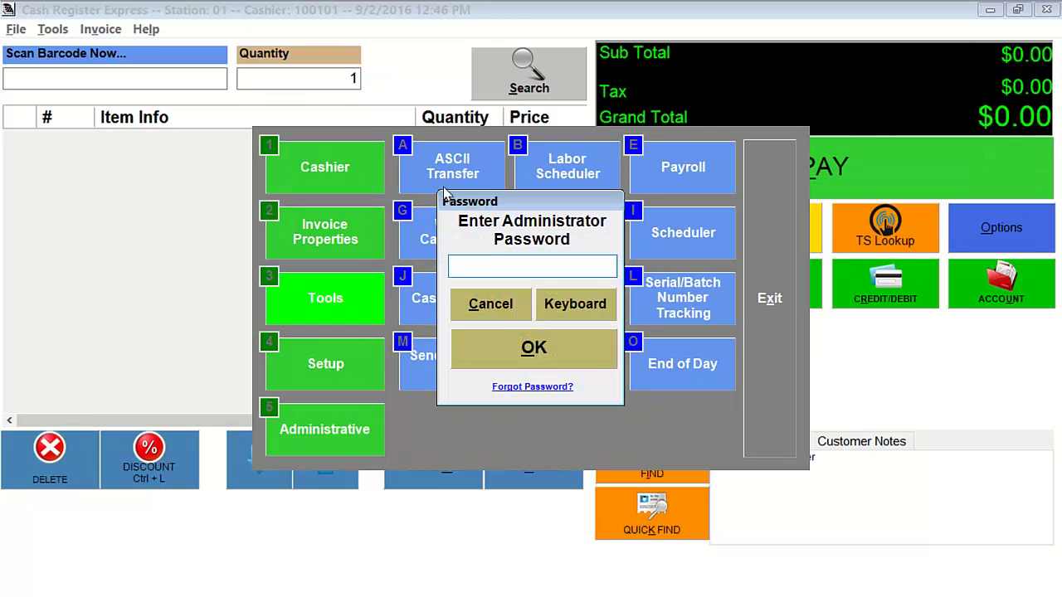
{"action": "type", "text": "***"}
{"action": "key", "text": "Return"}
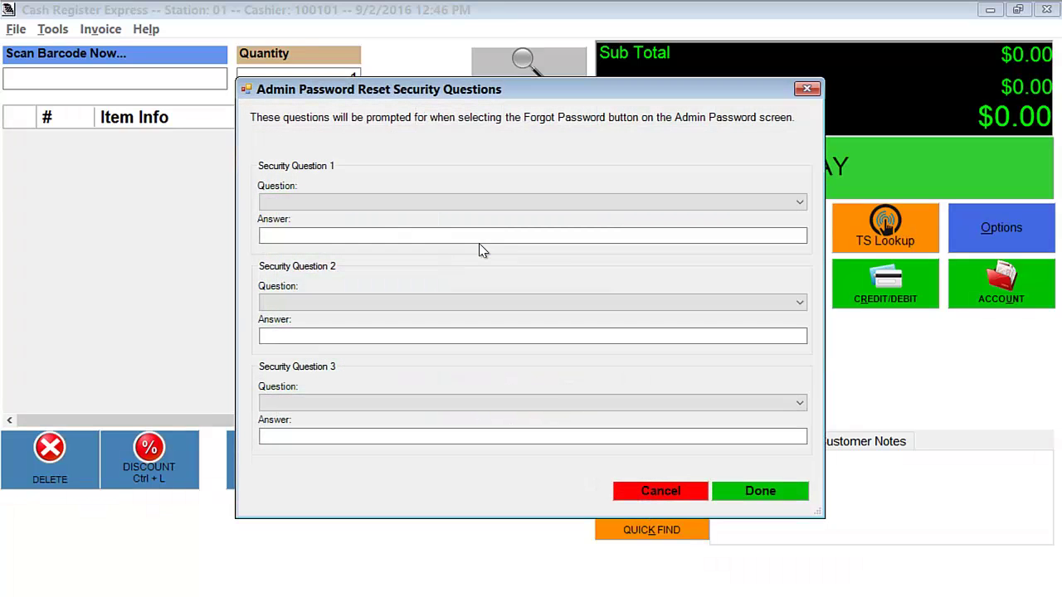
{"action": "left_click", "coordinate": [662, 492]}
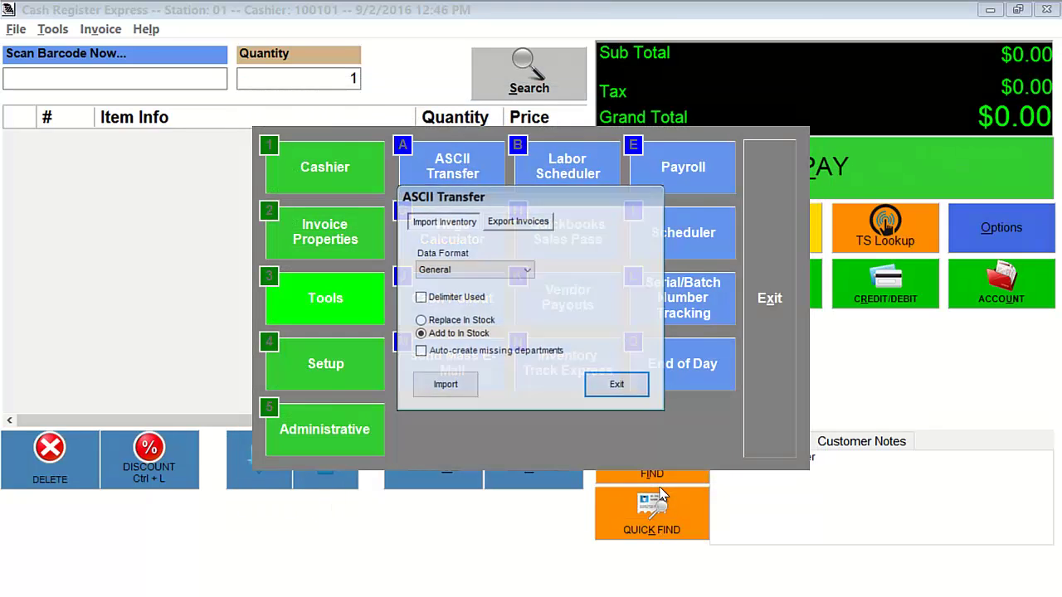
Import the Desktop text file as comma-delimited with auto-created departments and Tax 2 for all items.
{"action": "left_click", "coordinate": [421, 298]}
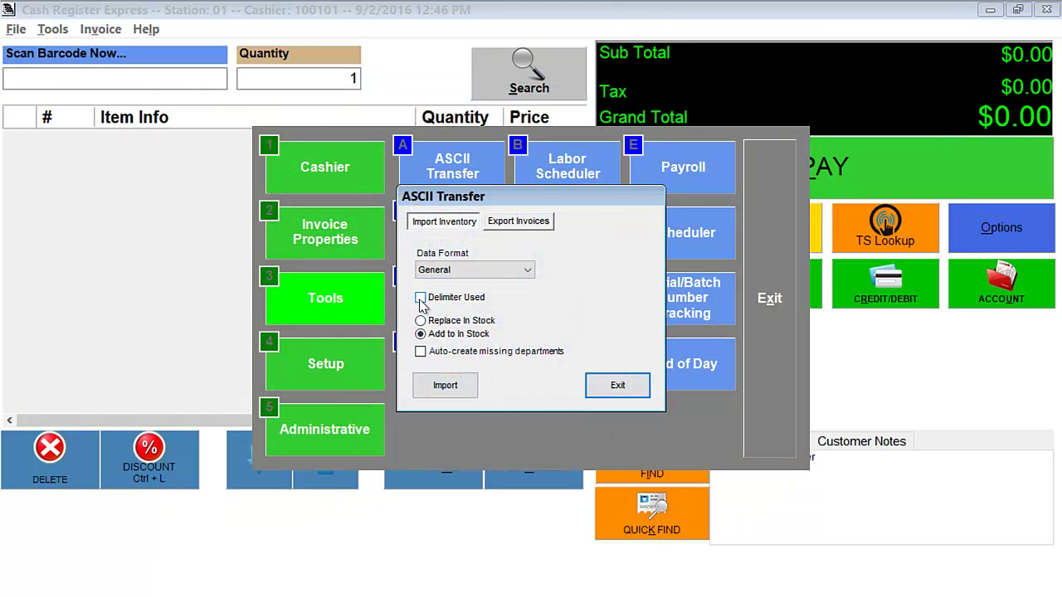
{"action": "left_click", "coordinate": [546, 277]}
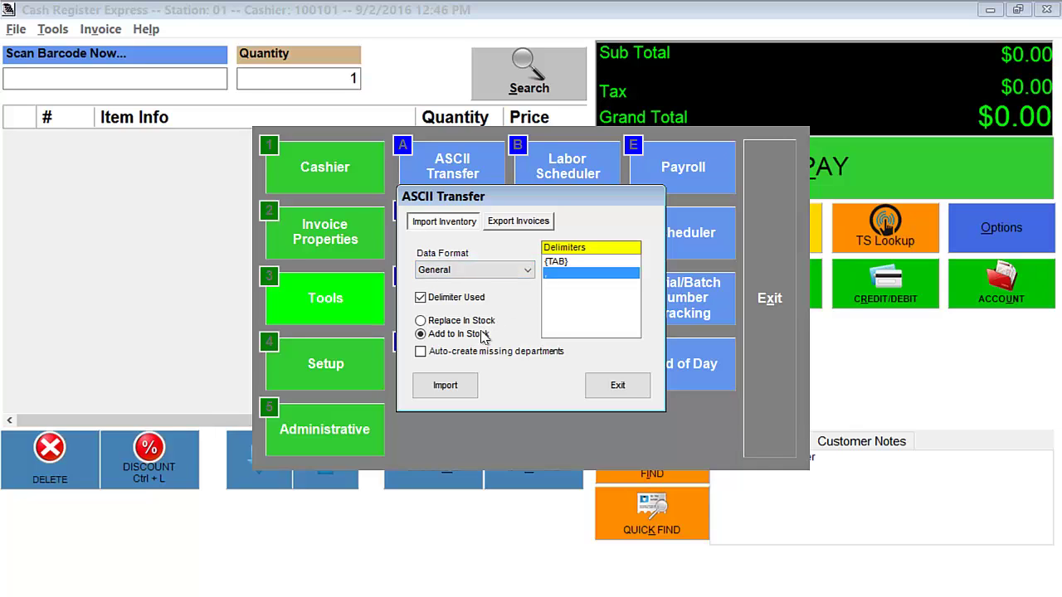
{"action": "left_click", "coordinate": [422, 353]}
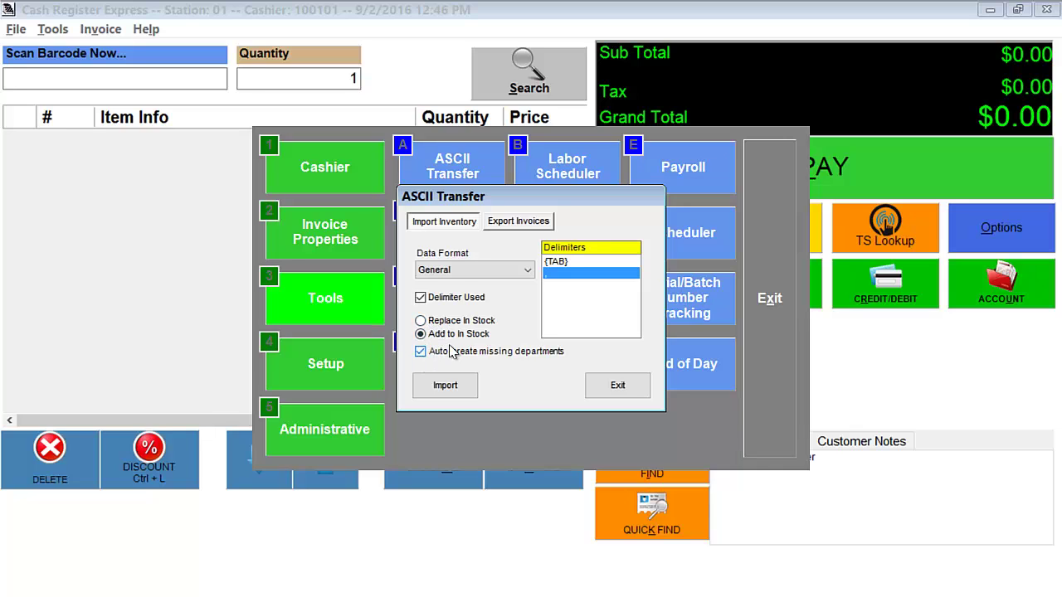
{"action": "left_click", "coordinate": [448, 386]}
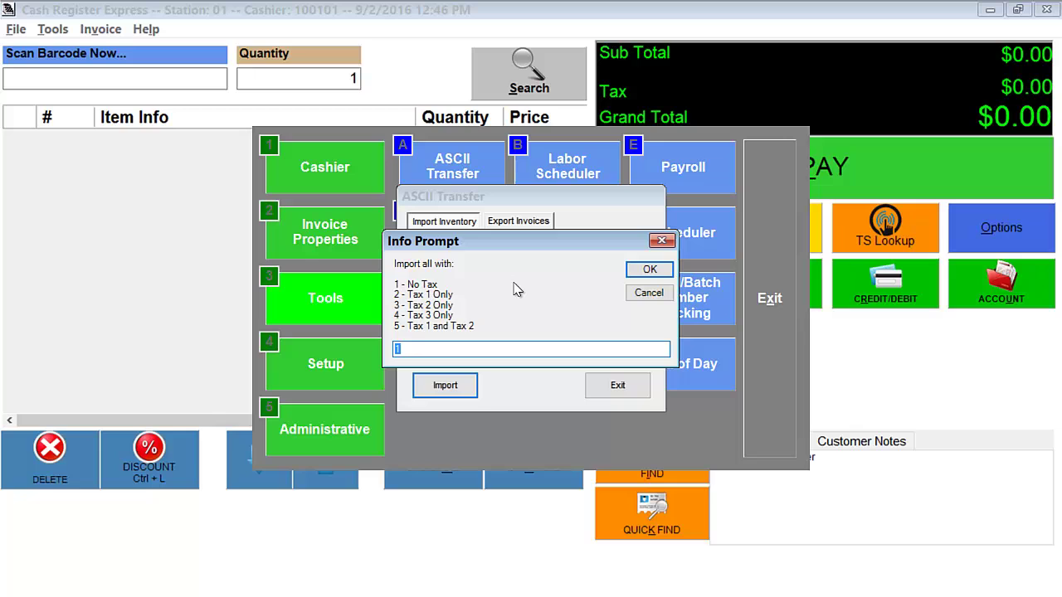
{"action": "type", "text": "2"}
{"action": "left_click", "coordinate": [650, 270]}
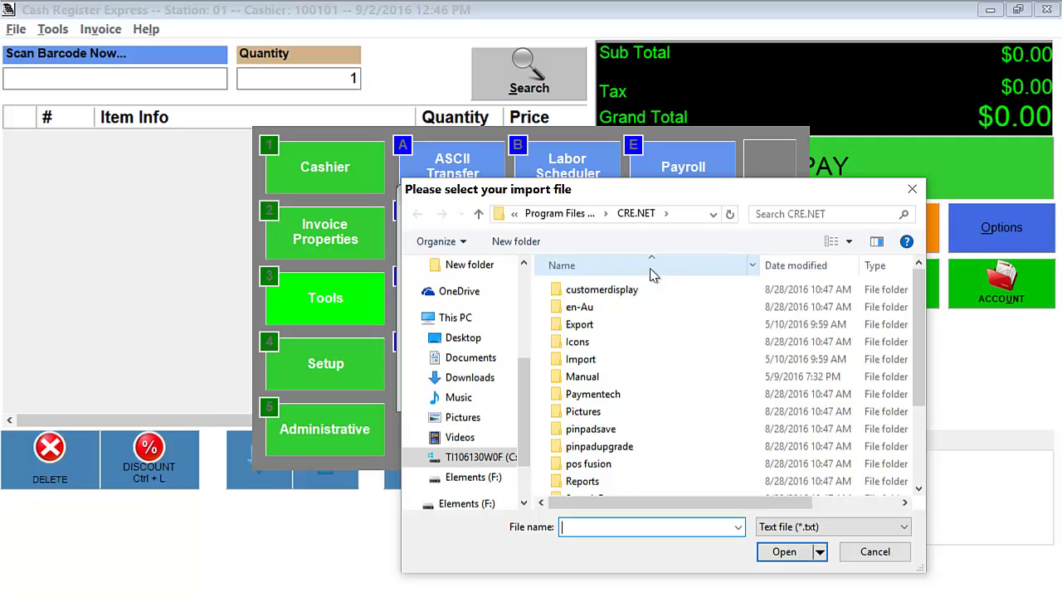
{"action": "left_click", "coordinate": [465, 339]}
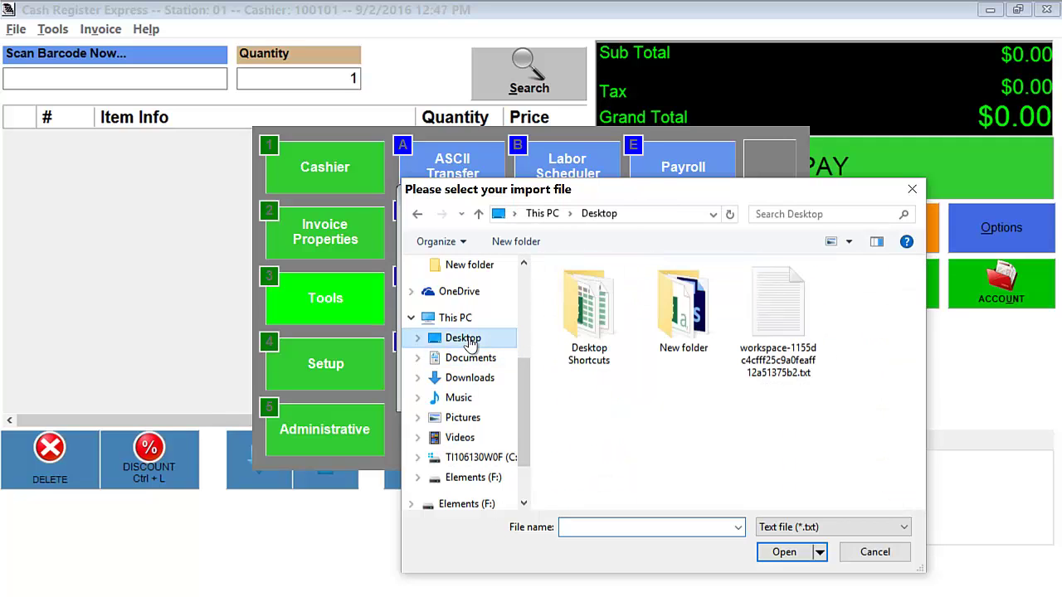
{"action": "double_click", "coordinate": [800, 324]}
{"action": "left_click", "coordinate": [461, 385]}
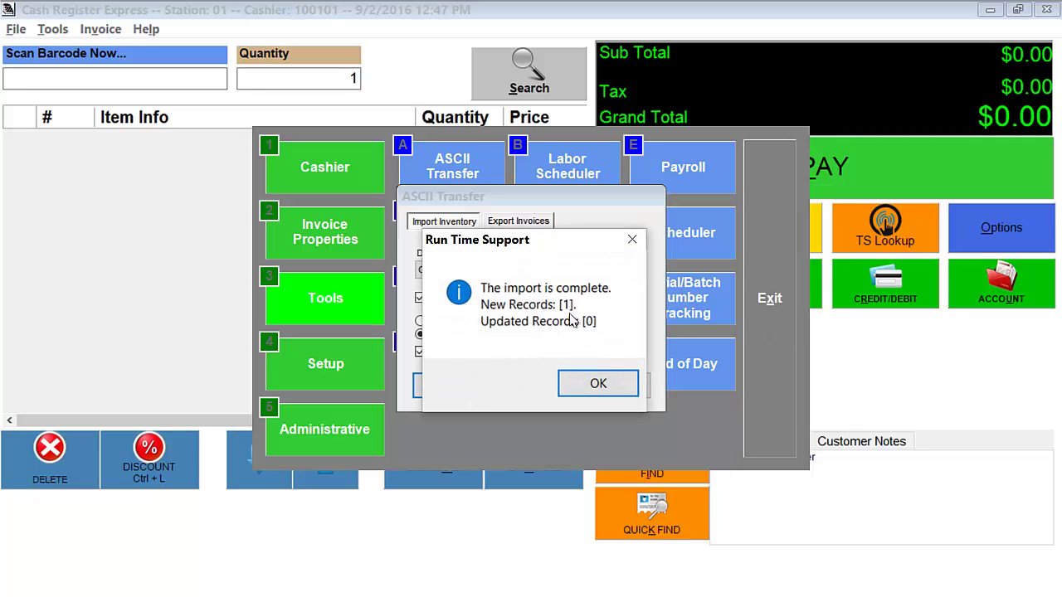
{"action": "left_click", "coordinate": [599, 382]}
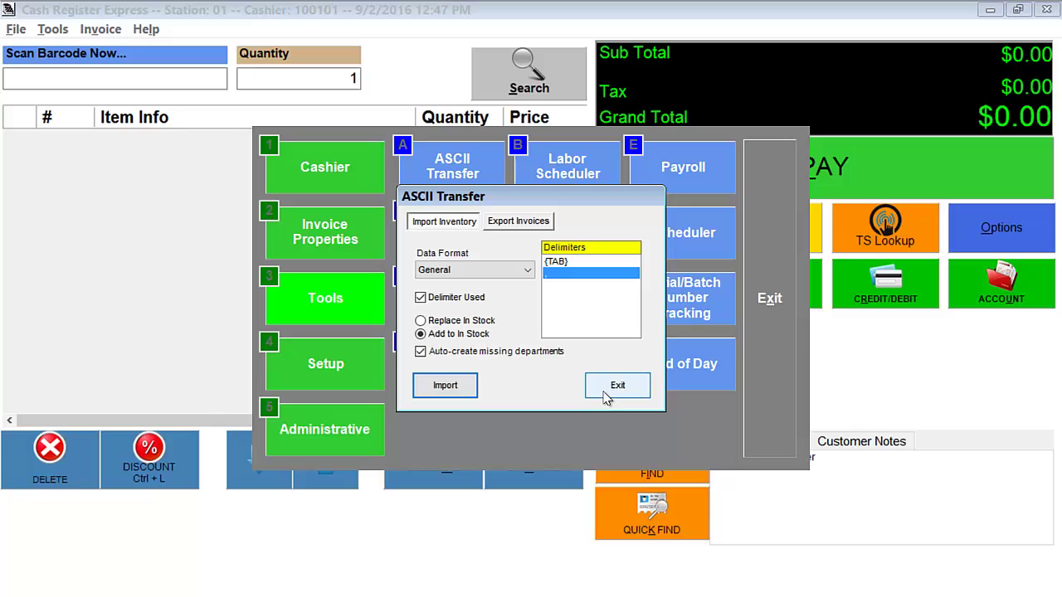
Exit the import tools, close the register, and sign back in with the cashier ID and password.
{"action": "left_click", "coordinate": [615, 391]}
{"action": "left_click", "coordinate": [775, 325]}
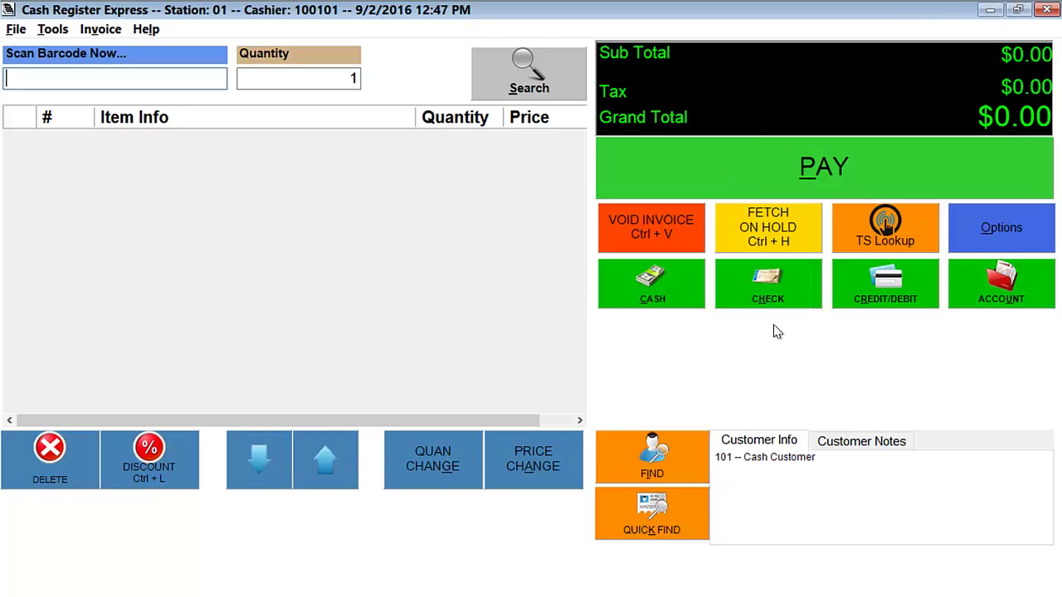
{"action": "left_click", "coordinate": [887, 237]}
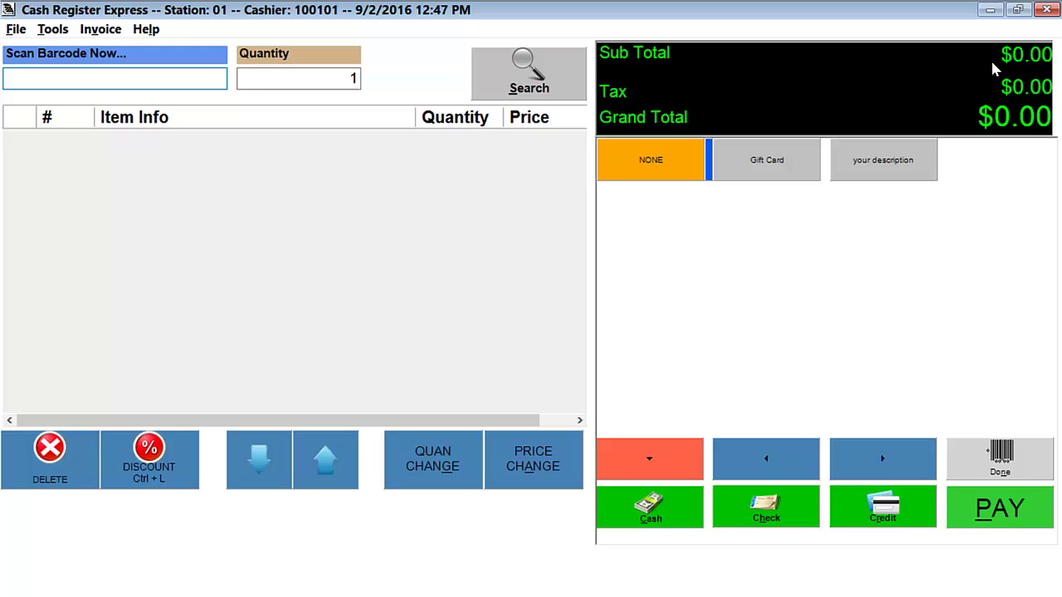
{"action": "left_click", "coordinate": [1047, 12]}
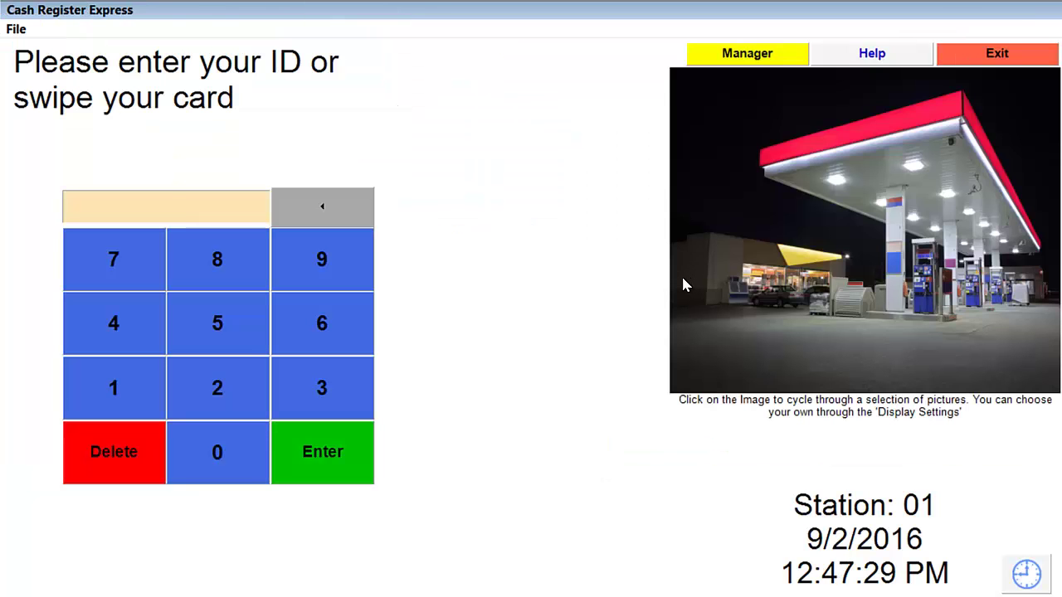
{"action": "type", "text": "1"}
{"action": "key", "text": "Return"}
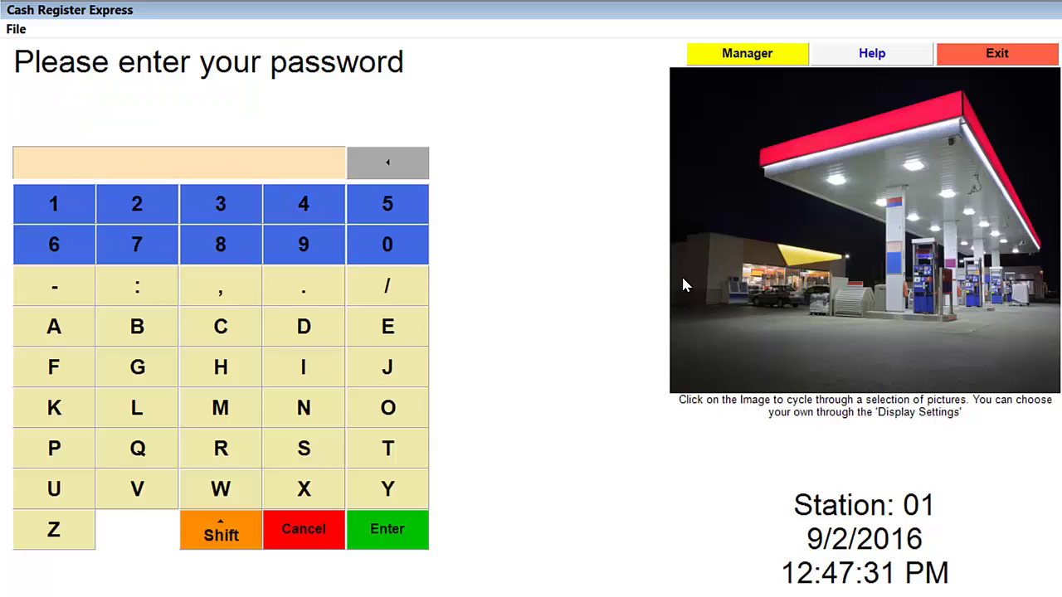
{"action": "type", "text": "11"}
{"action": "key", "text": "Return"}
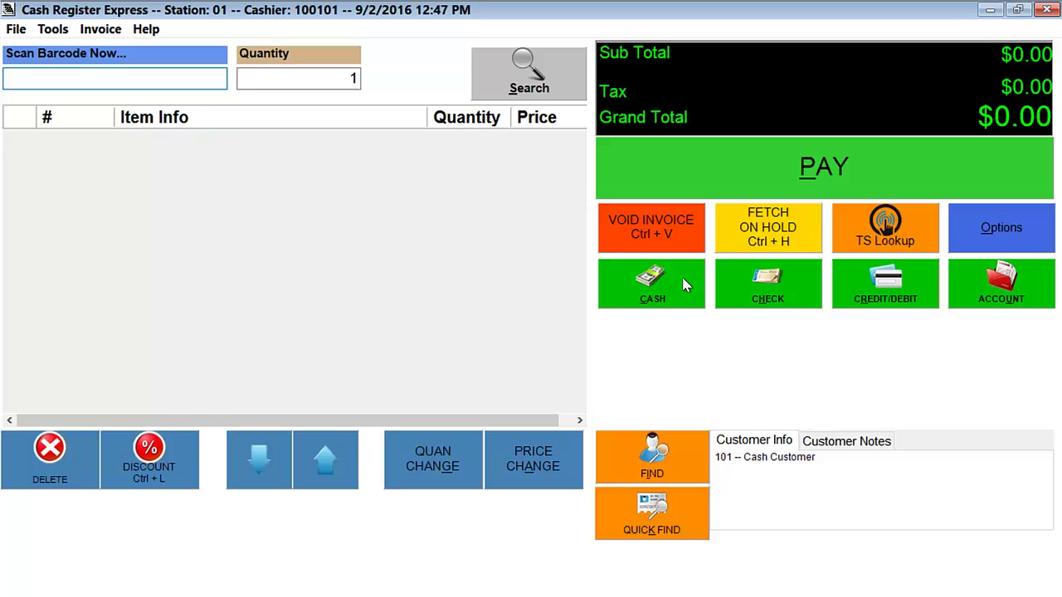
Ring up Grocery > Soup at $2.99 through TS Lookup, then delete it from the sale.
{"action": "left_click", "coordinate": [855, 230]}
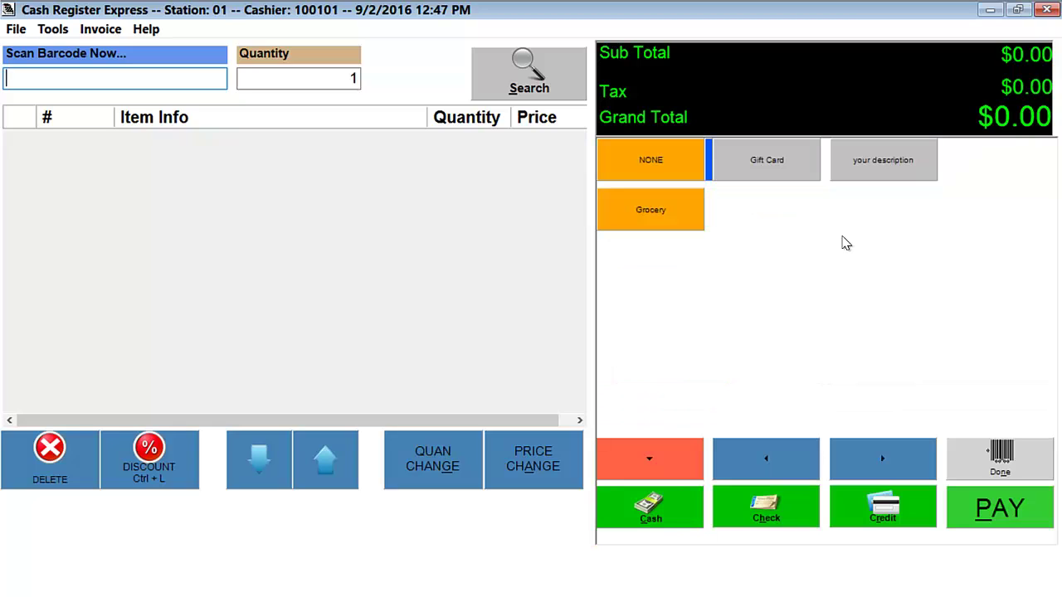
{"action": "left_click", "coordinate": [650, 214]}
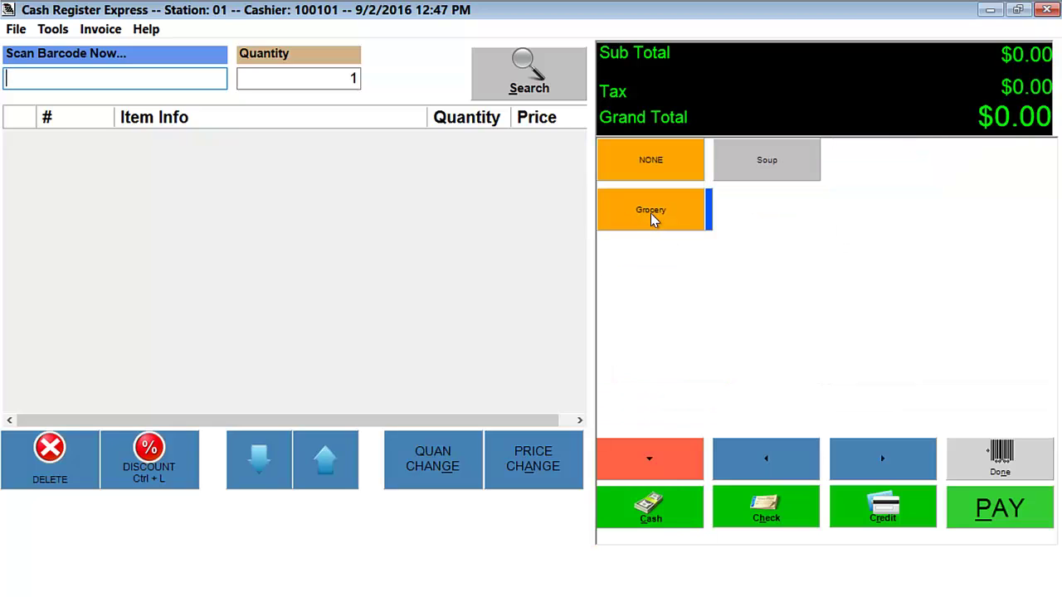
{"action": "left_click", "coordinate": [757, 173]}
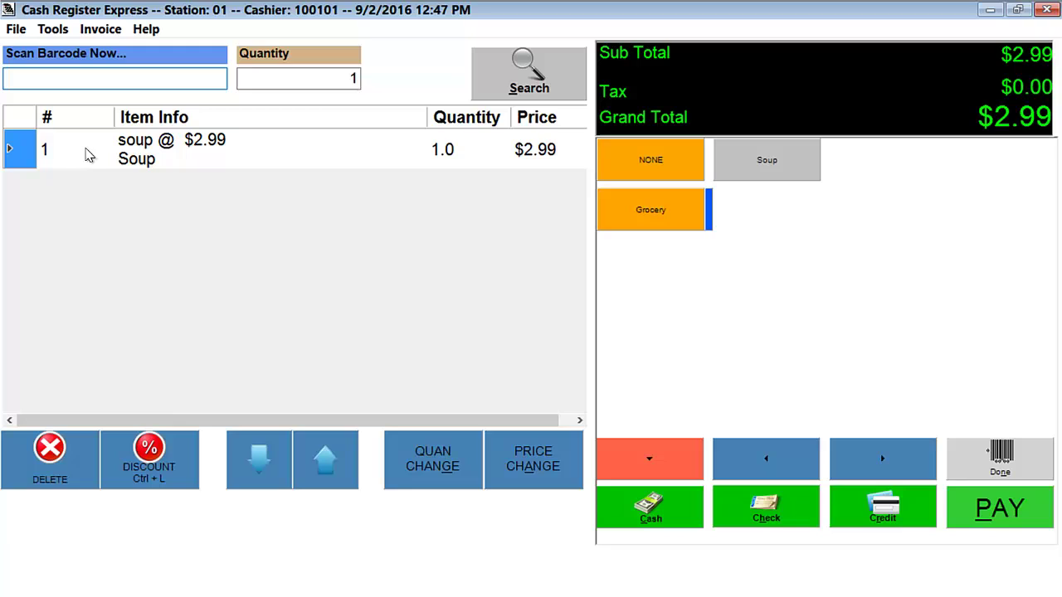
{"action": "left_click", "coordinate": [67, 453]}
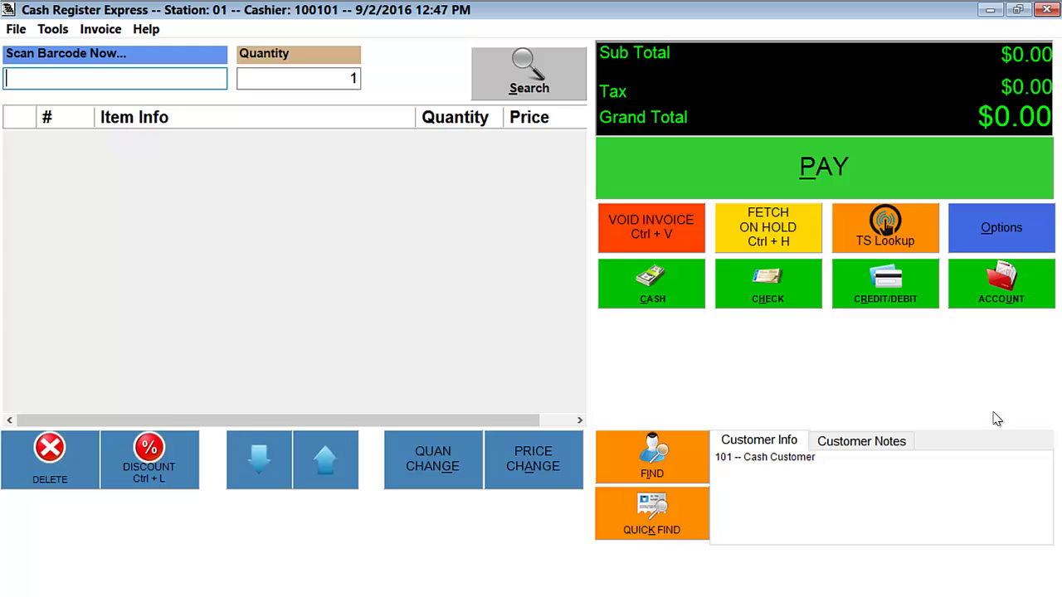
In inventory maintenance, advance to the Soup item and mark it Foodstampable.
{"action": "left_click", "coordinate": [990, 241]}
{"action": "left_click", "coordinate": [328, 421]}
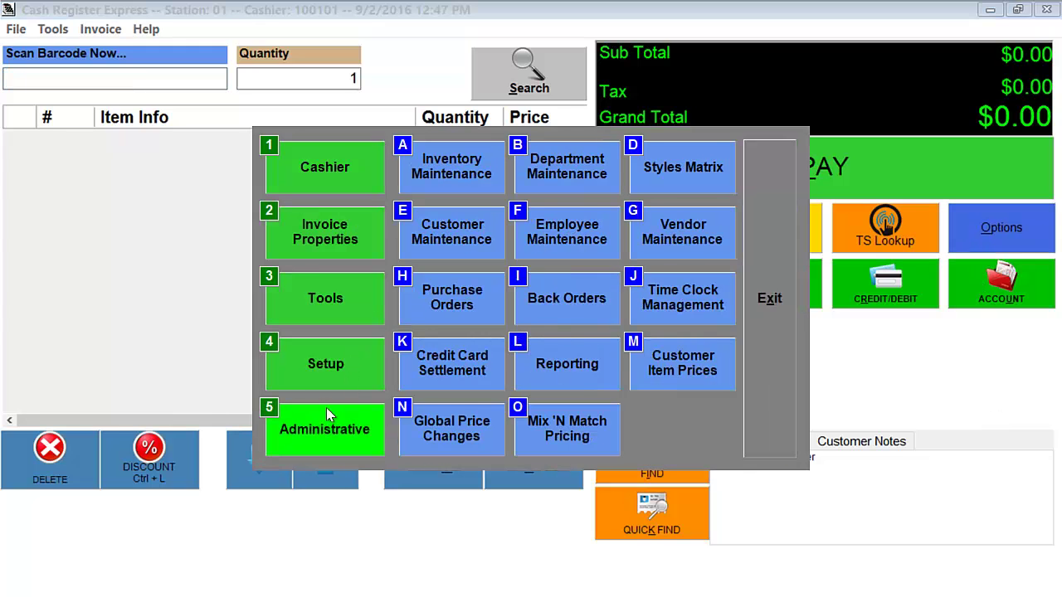
{"action": "left_click", "coordinate": [481, 184]}
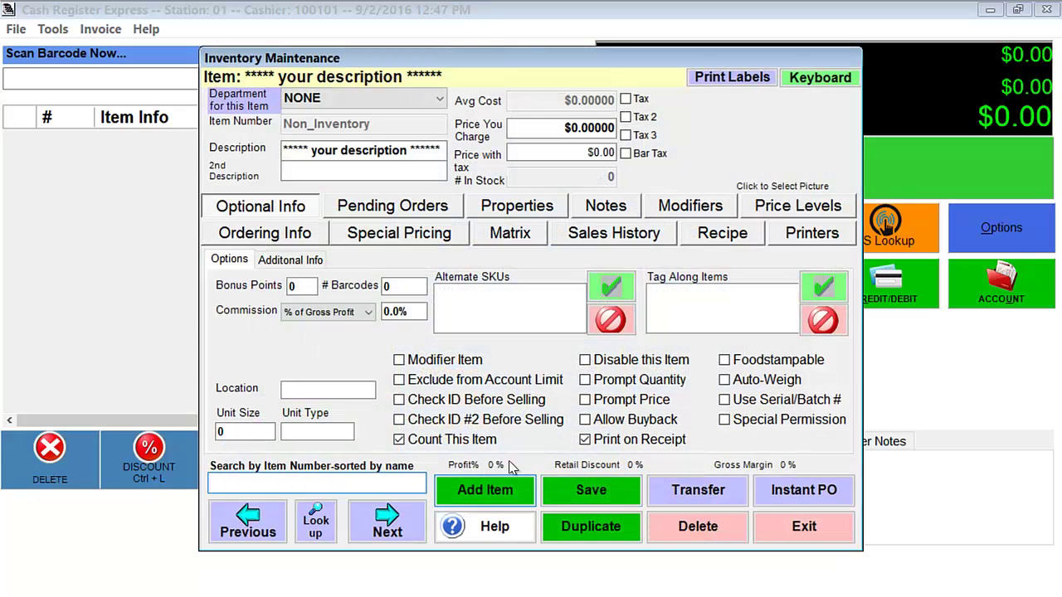
{"action": "left_click", "coordinate": [391, 525]}
{"action": "left_click", "coordinate": [391, 525]}
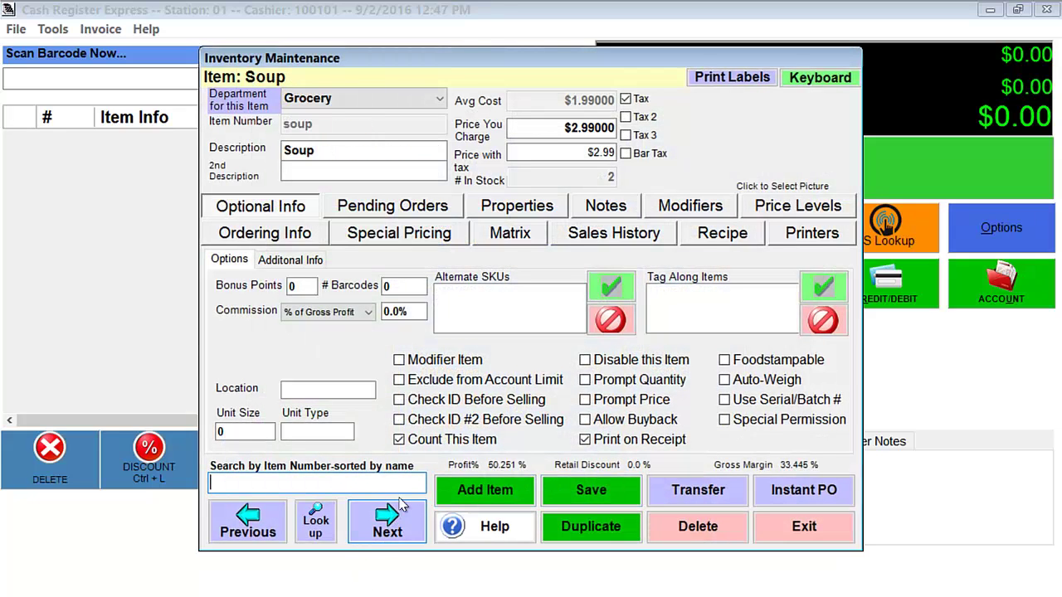
{"action": "left_click", "coordinate": [725, 363]}
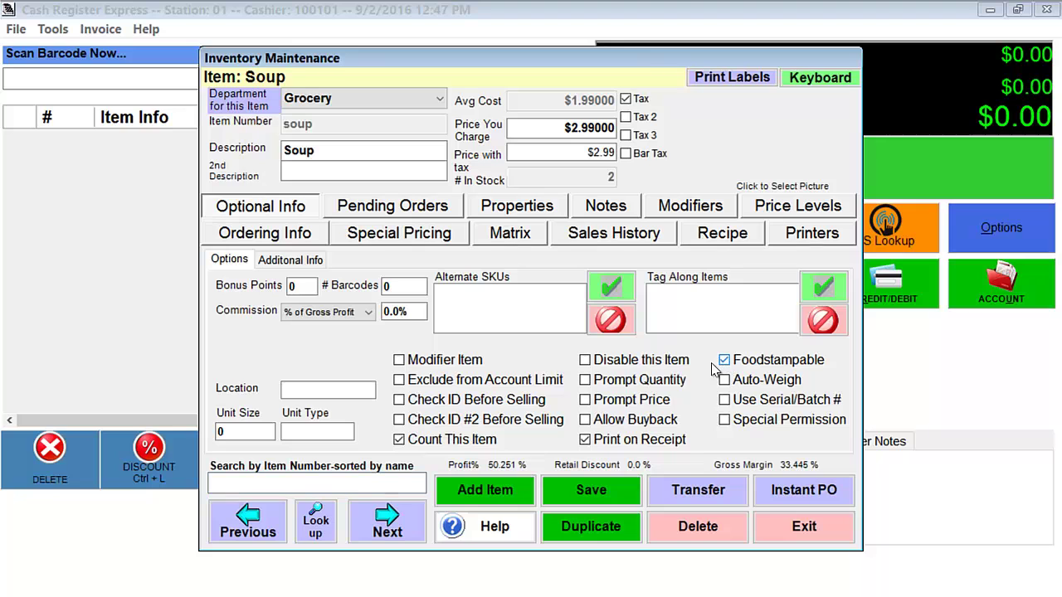
{"action": "left_click", "coordinate": [804, 531]}
{"action": "left_click", "coordinate": [780, 383]}
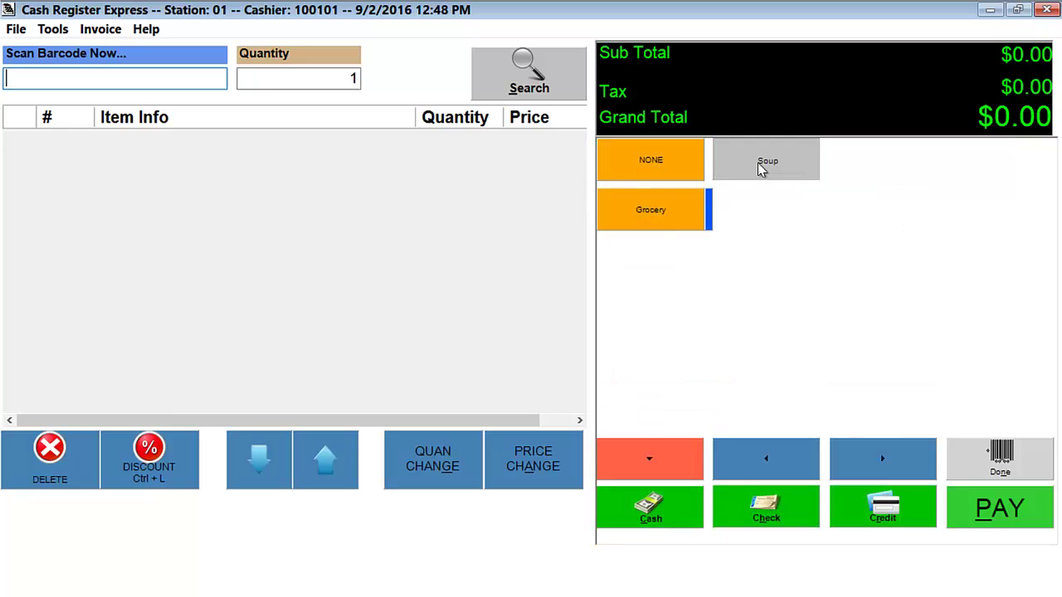
Ring up Soup at $2.99, delete the line, and return to the payment options.
{"action": "left_click", "coordinate": [762, 165]}
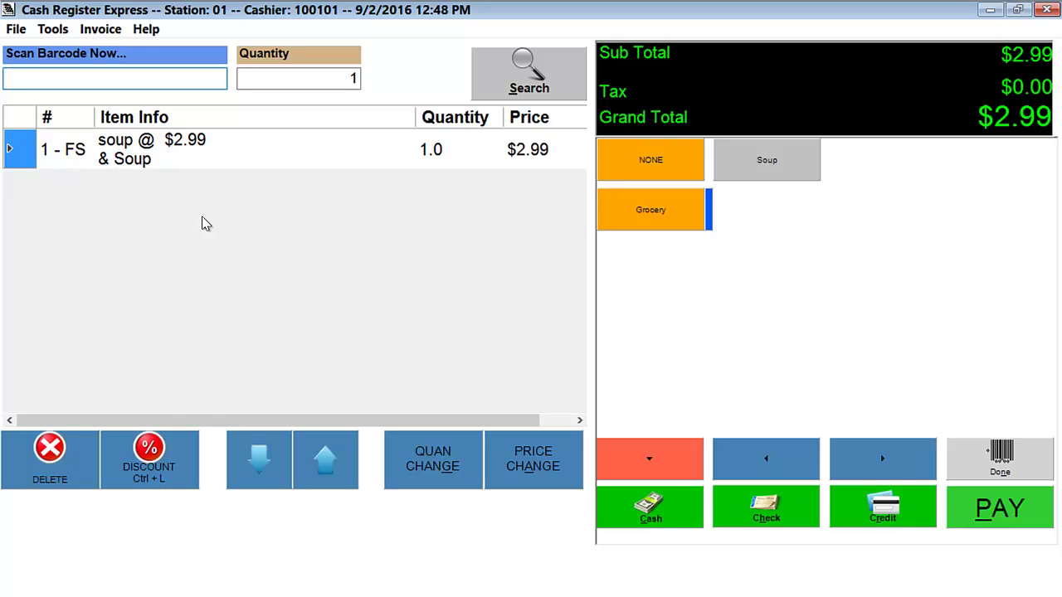
{"action": "left_click", "coordinate": [36, 461]}
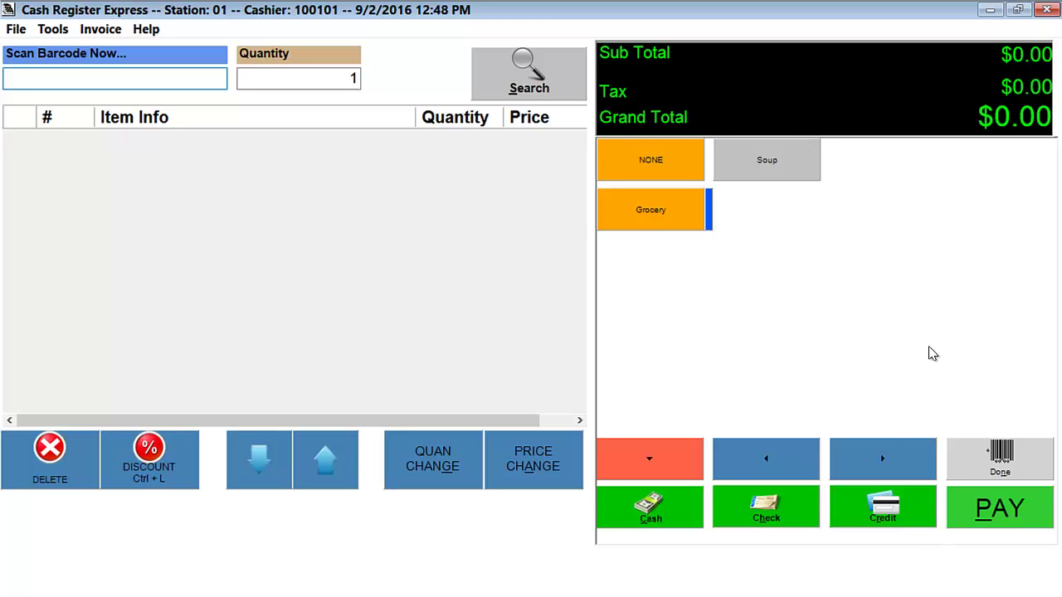
{"action": "left_click", "coordinate": [989, 461]}
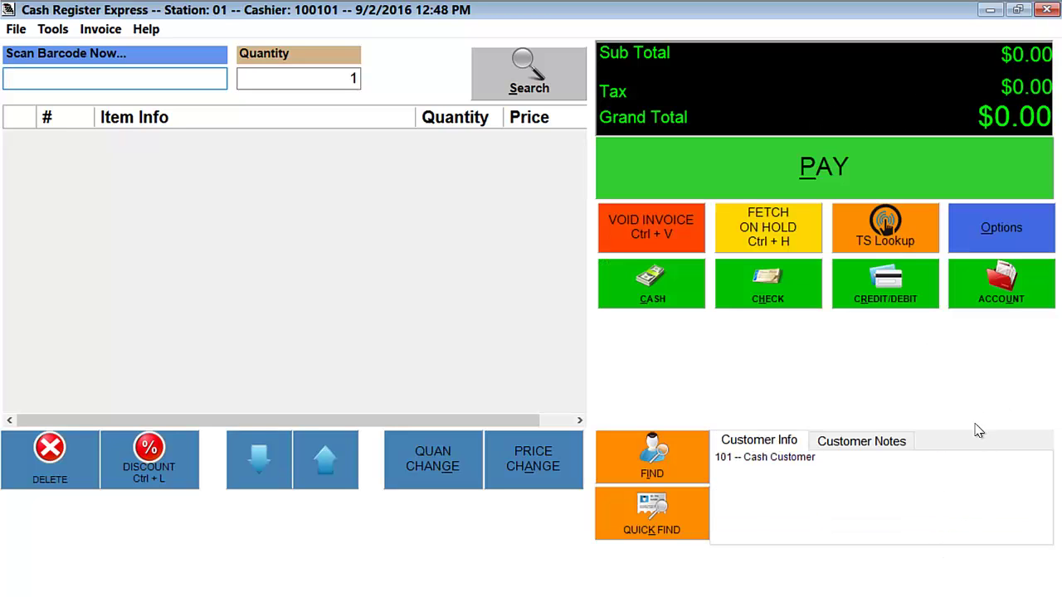
Edit the Desktop workspace .txt so Soup's stock reads 30, save it, and restore the register.
{"action": "left_click", "coordinate": [990, 9]}
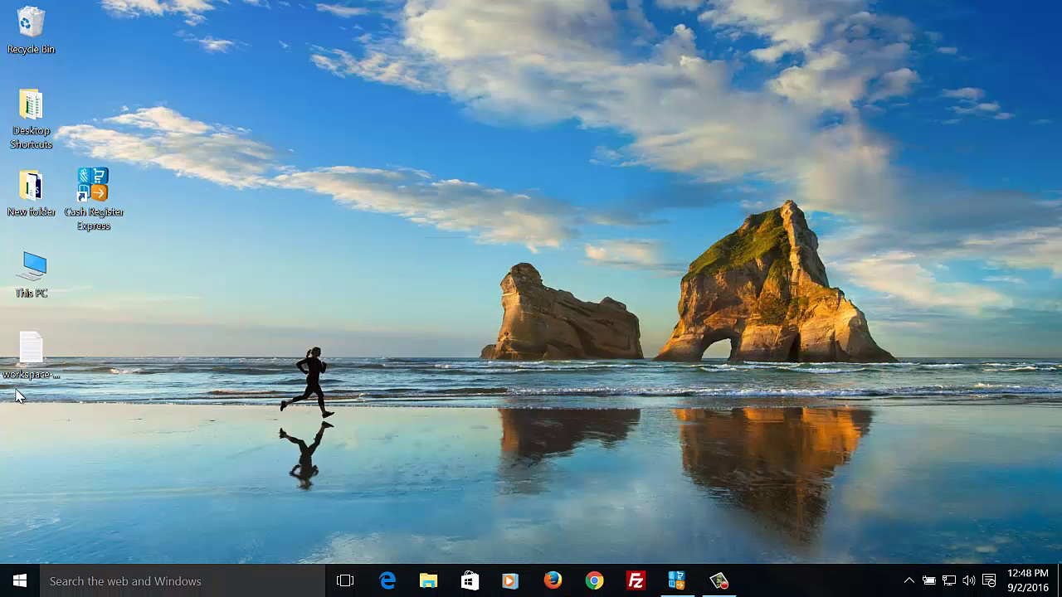
{"action": "double_click", "coordinate": [34, 349]}
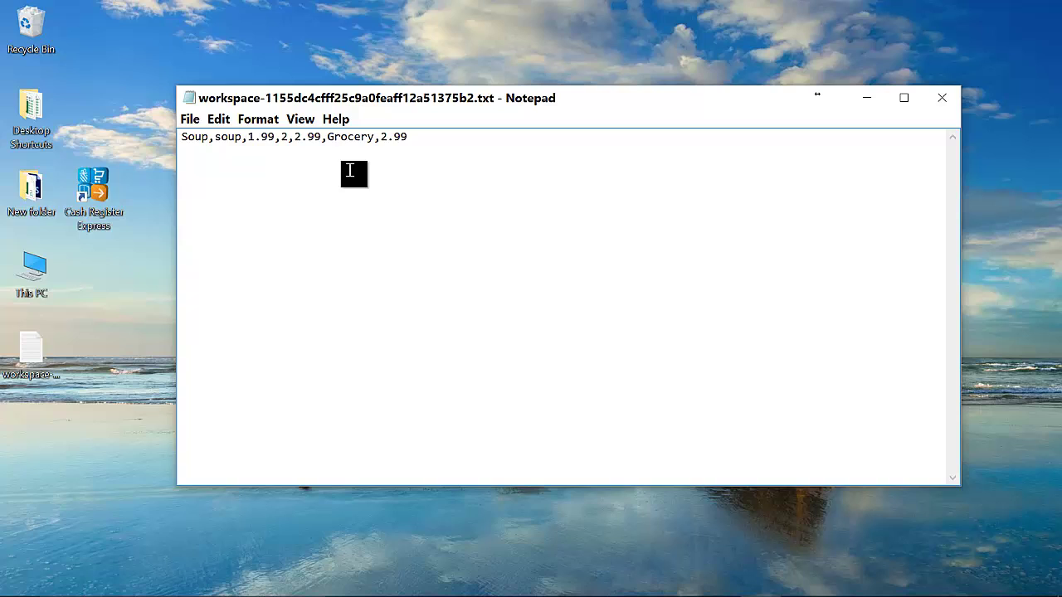
{"action": "double_click", "coordinate": [282, 137]}
{"action": "type", "text": "30"}
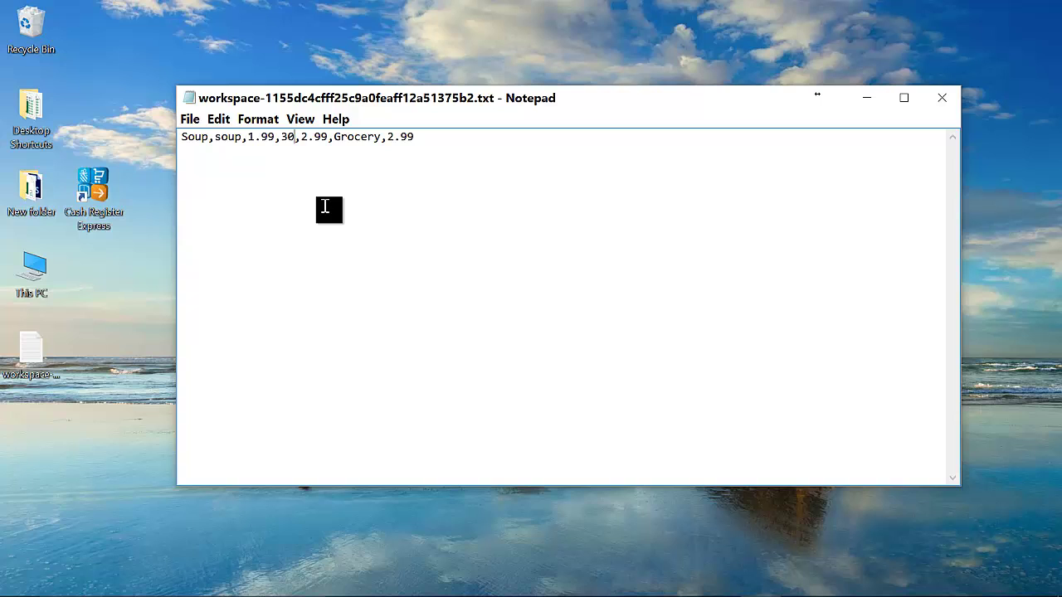
{"action": "left_click", "coordinate": [193, 118]}
{"action": "left_click", "coordinate": [212, 174]}
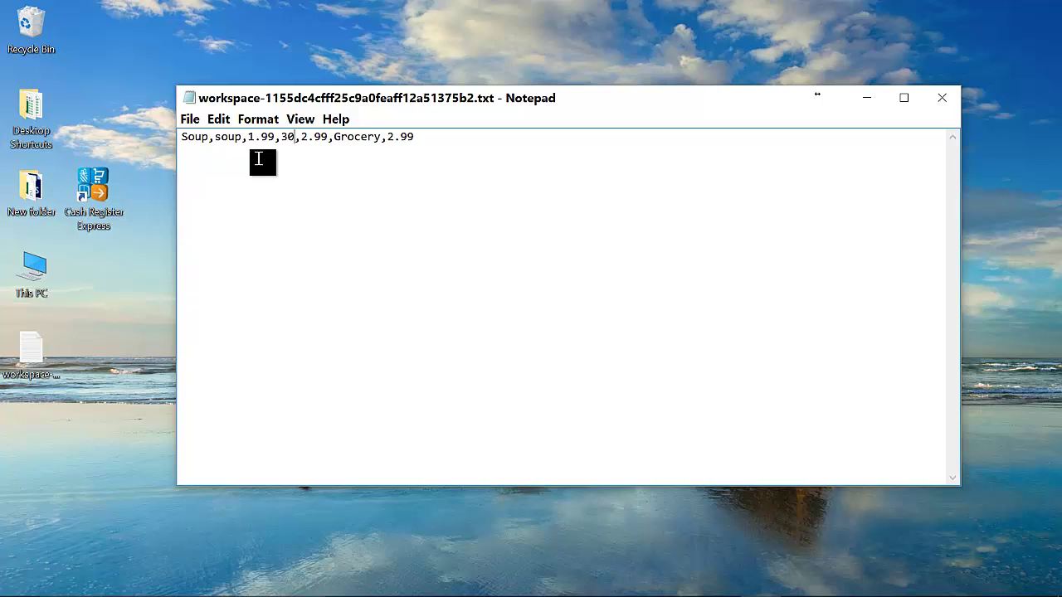
{"action": "left_click", "coordinate": [943, 95]}
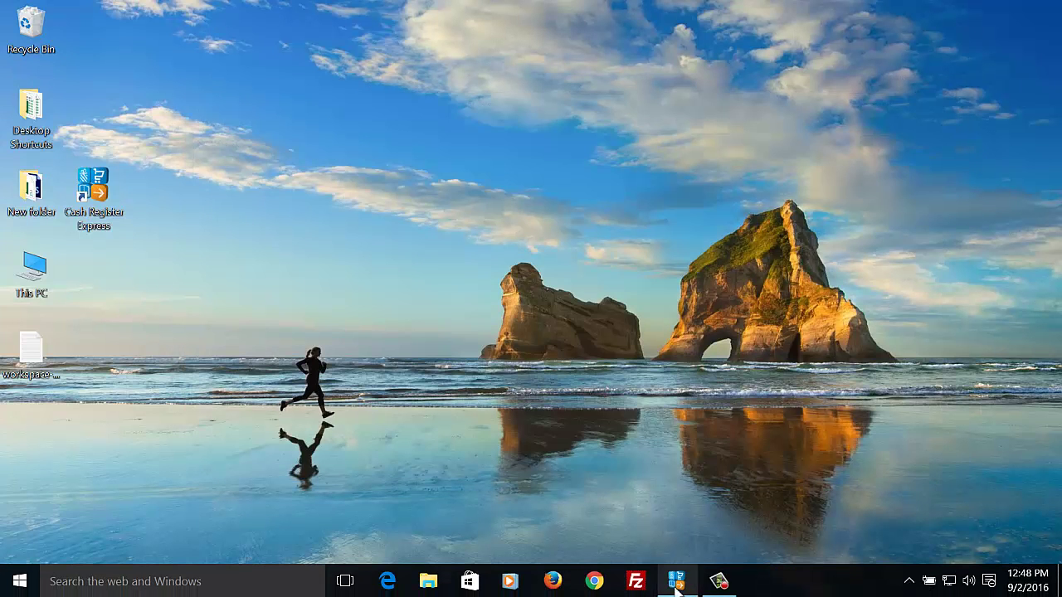
{"action": "left_click", "coordinate": [676, 581]}
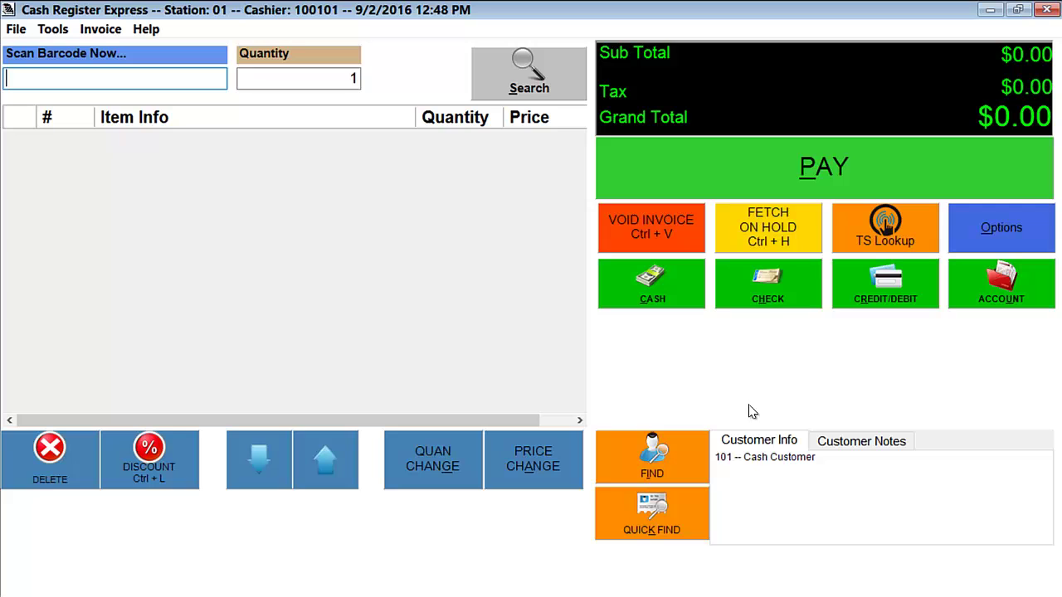
Open ASCII Transfer from Options > Tools, submitting the admin password and skipping security questions.
{"action": "left_click", "coordinate": [1010, 237]}
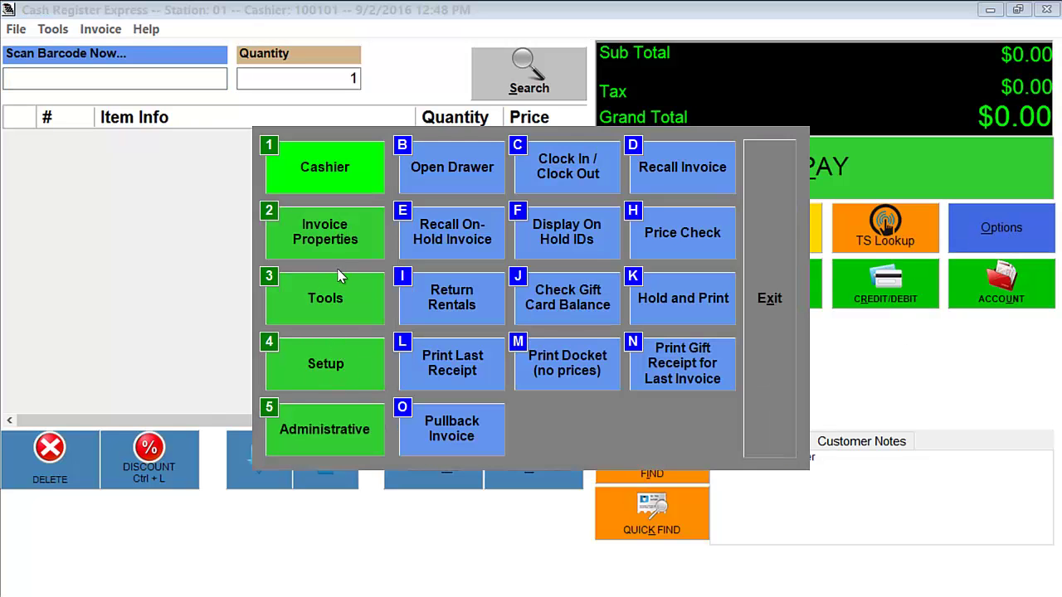
{"action": "left_click", "coordinate": [345, 295]}
{"action": "left_click", "coordinate": [458, 170]}
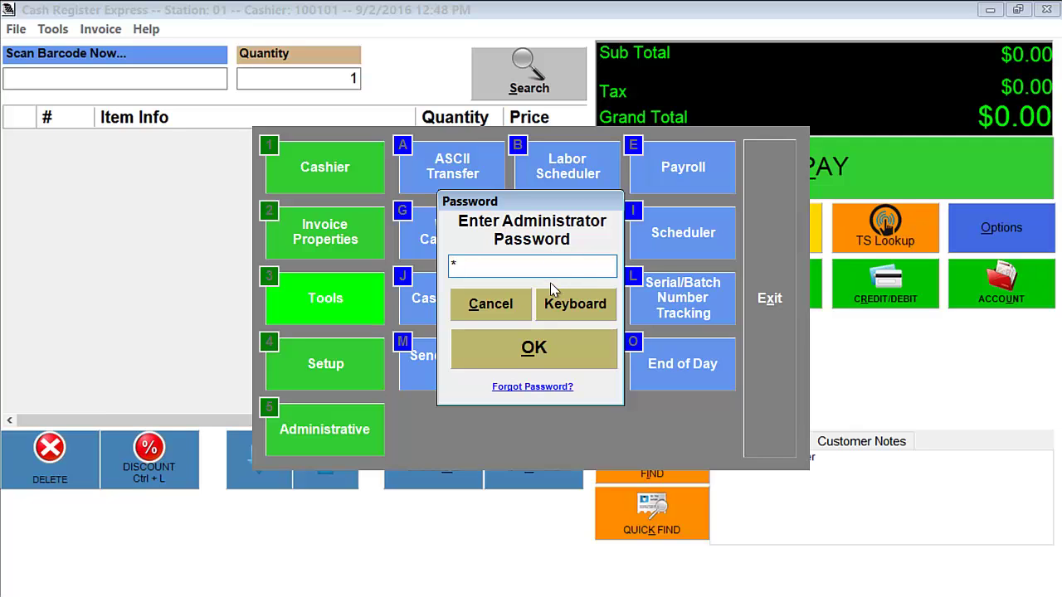
{"action": "key", "text": "Return"}
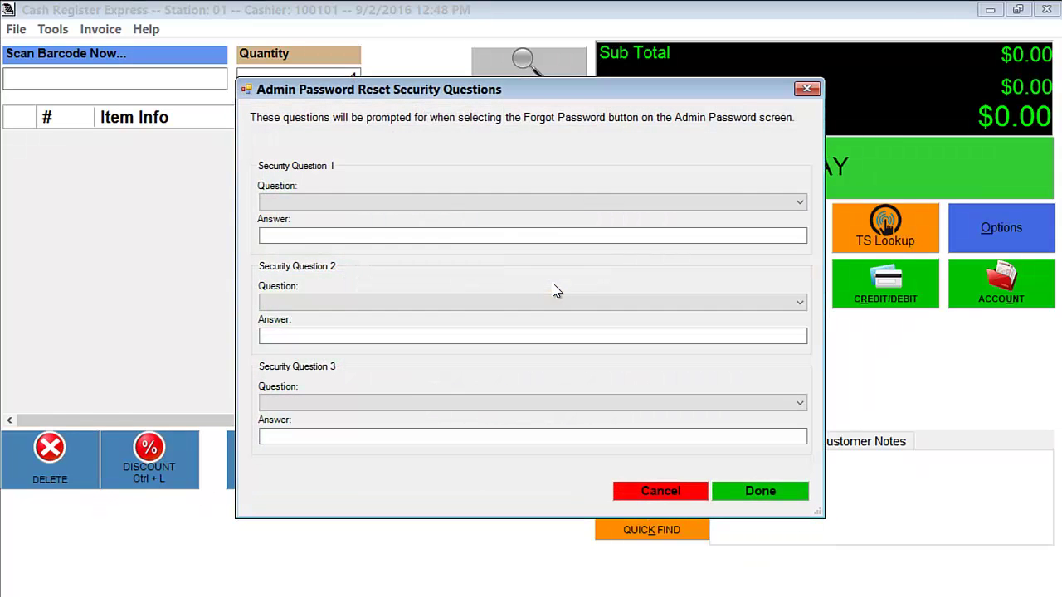
{"action": "left_click", "coordinate": [647, 488]}
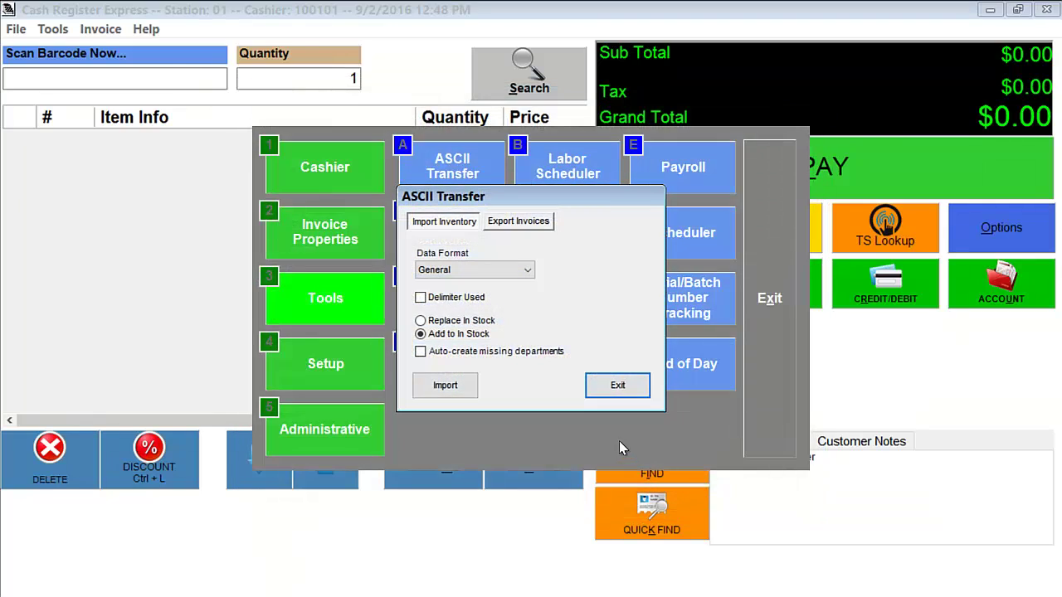
Re-import the Desktop workspace file comma-delimited, updating 1 existing record, then close the transfer window.
{"action": "left_click", "coordinate": [421, 298]}
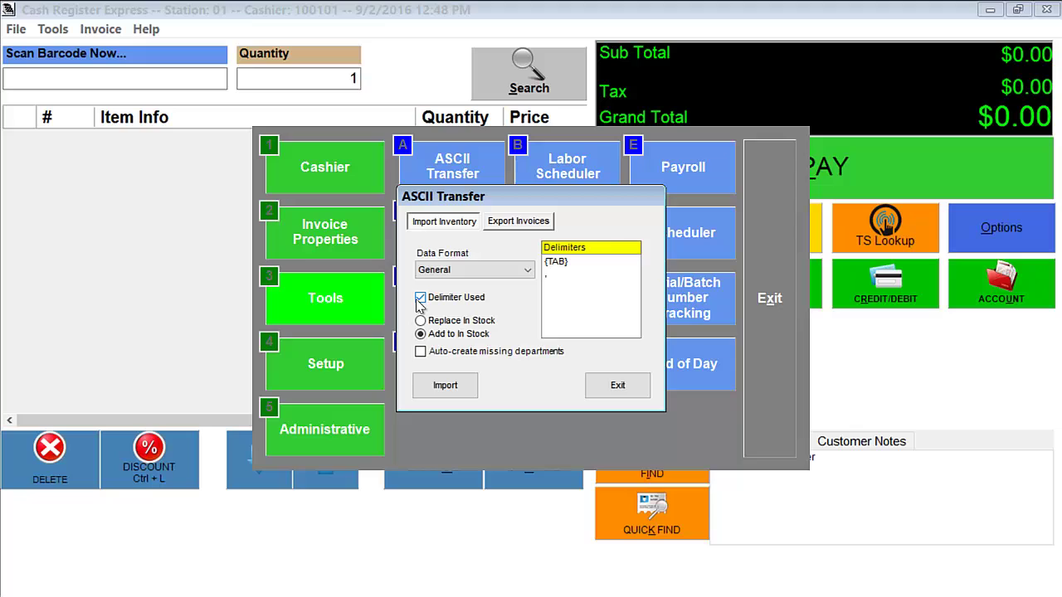
{"action": "left_click", "coordinate": [551, 276]}
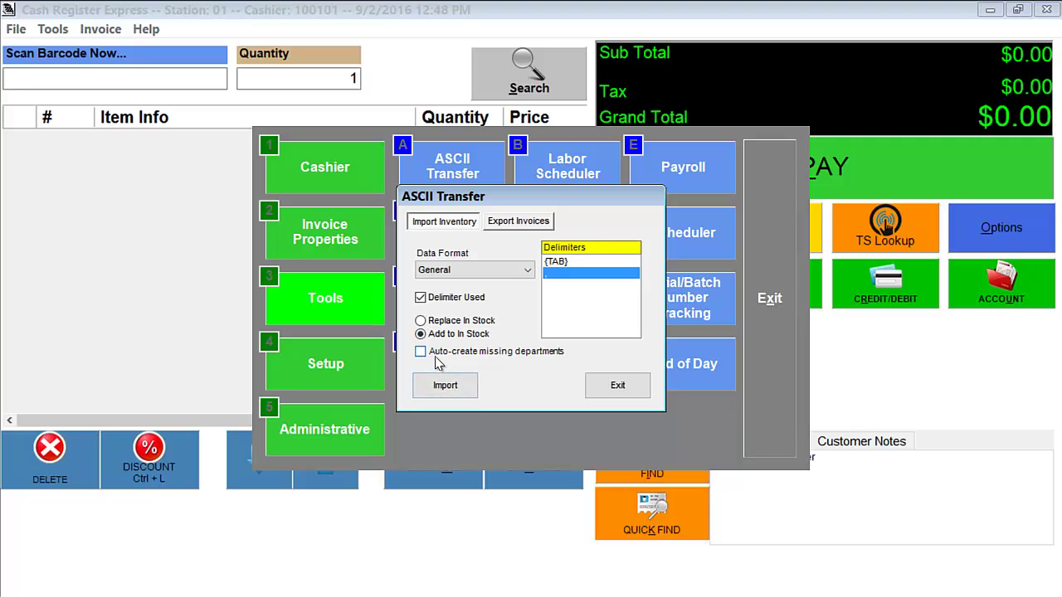
{"action": "left_click", "coordinate": [441, 383]}
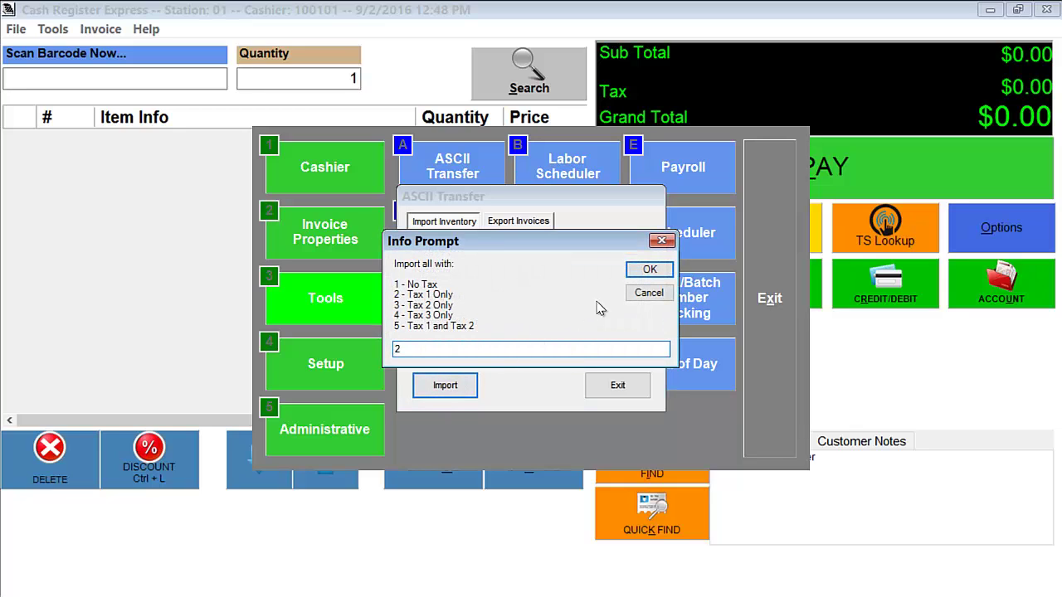
{"action": "left_click", "coordinate": [649, 270]}
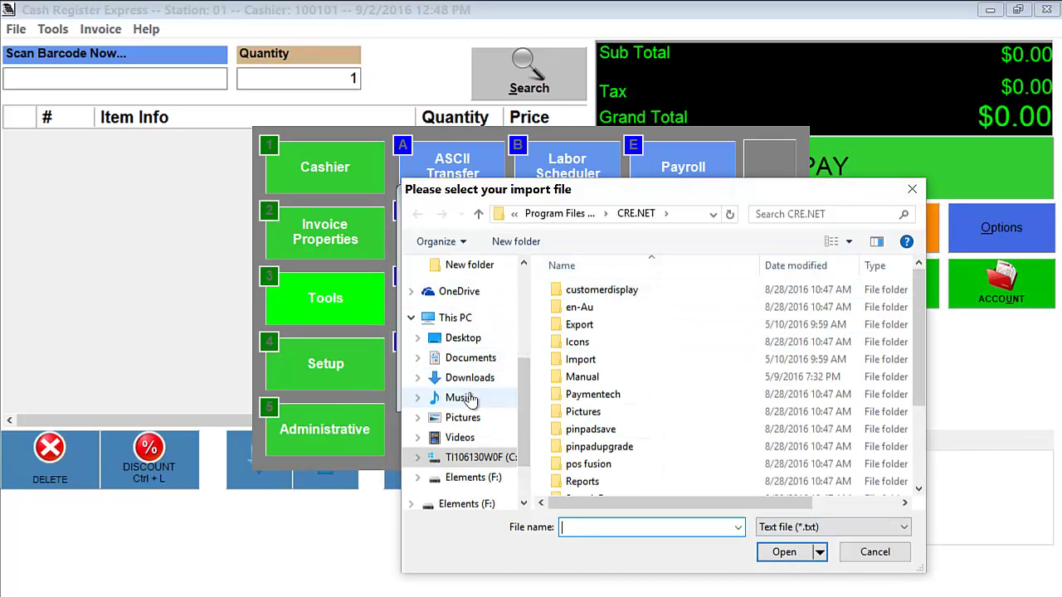
{"action": "scroll", "coordinate": [469, 380], "scroll_direction": "up", "scroll_amount": 3}
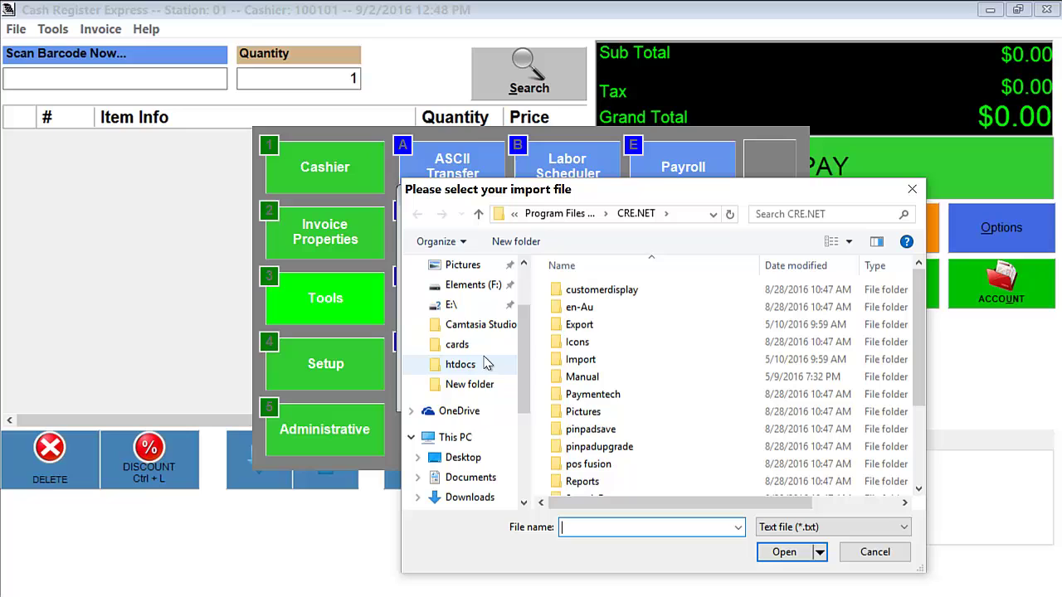
{"action": "left_click", "coordinate": [455, 463]}
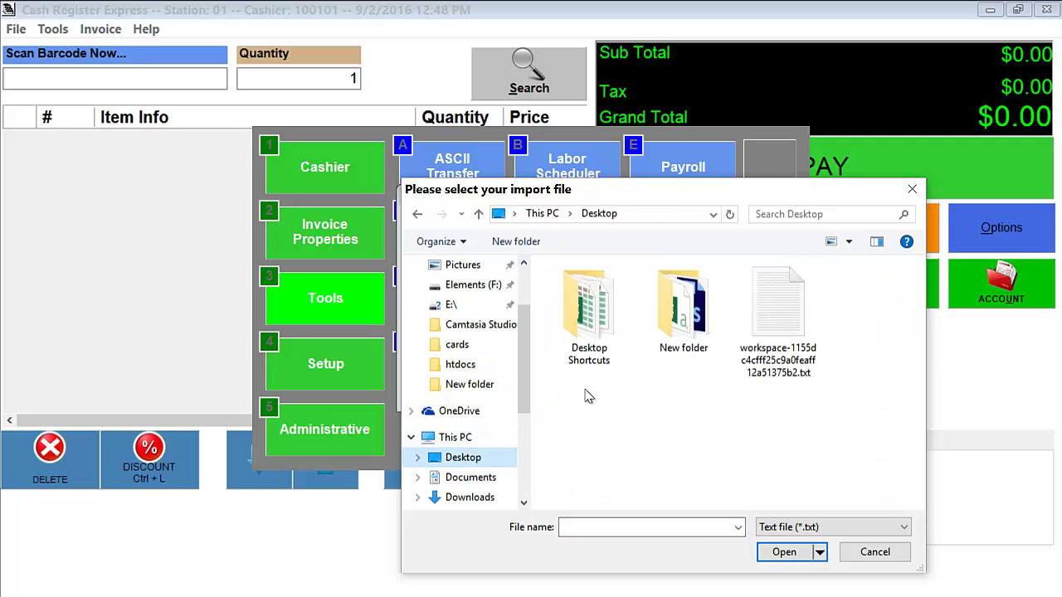
{"action": "double_click", "coordinate": [801, 316]}
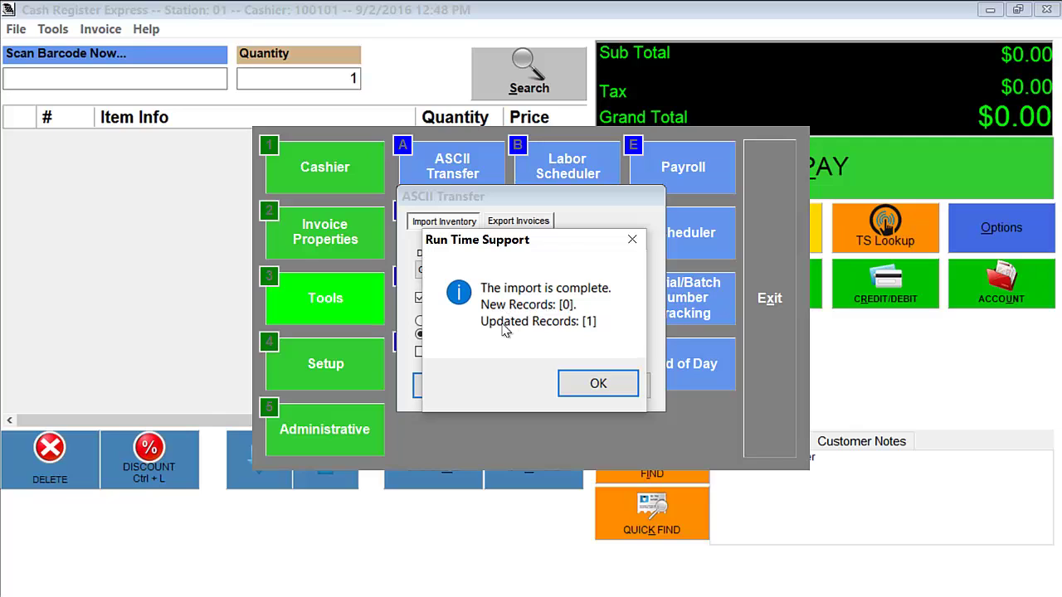
{"action": "left_click", "coordinate": [598, 383]}
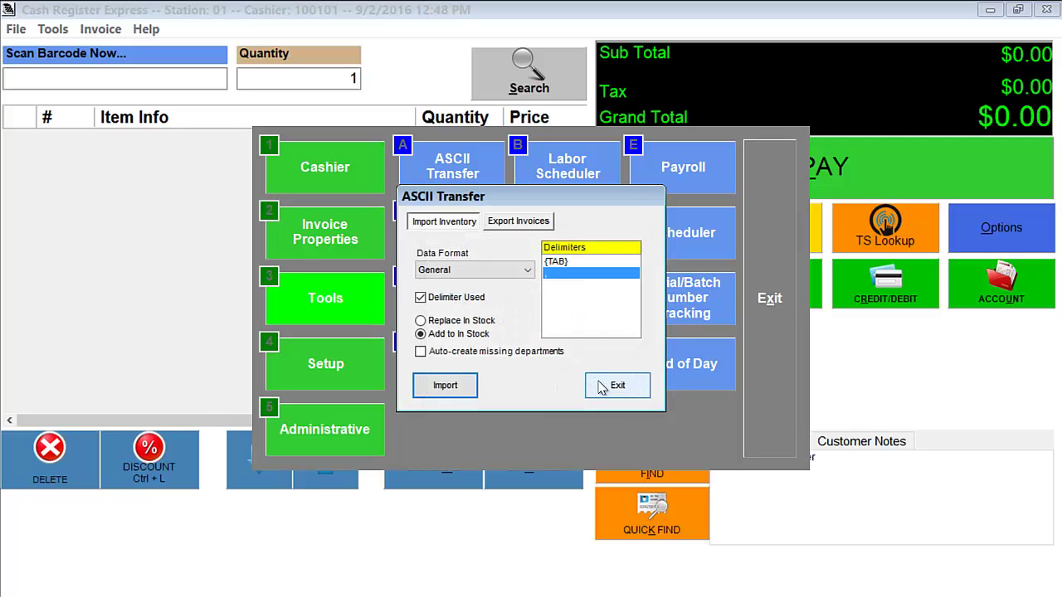
{"action": "left_click", "coordinate": [613, 386]}
Leave the tools options and ring up Grocery > Soup again at $2.99, now without FS.
{"action": "left_click", "coordinate": [787, 351]}
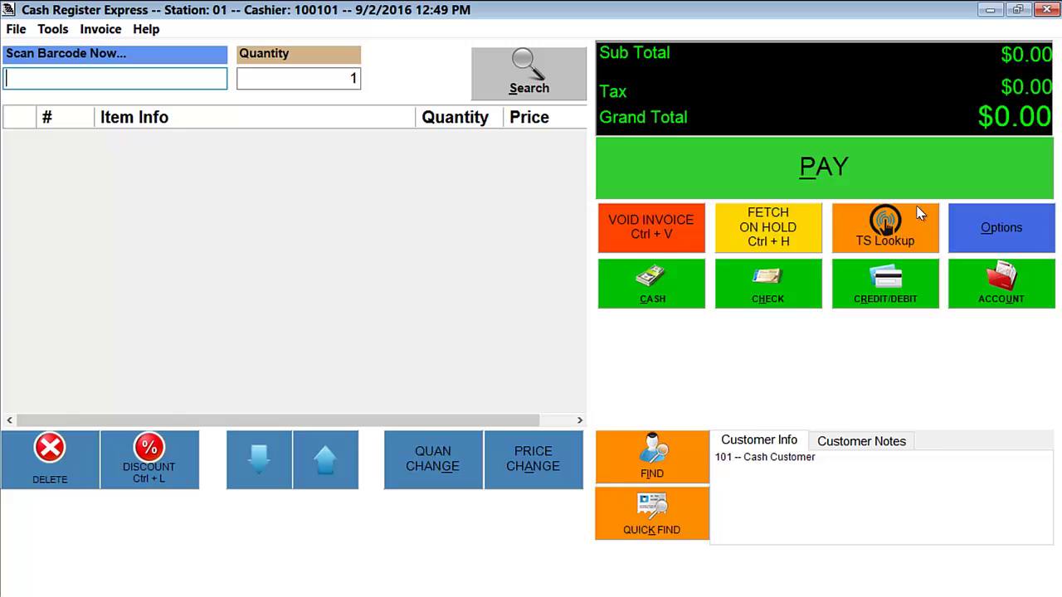
{"action": "left_click", "coordinate": [901, 228]}
{"action": "left_click", "coordinate": [676, 161]}
{"action": "left_click", "coordinate": [663, 224]}
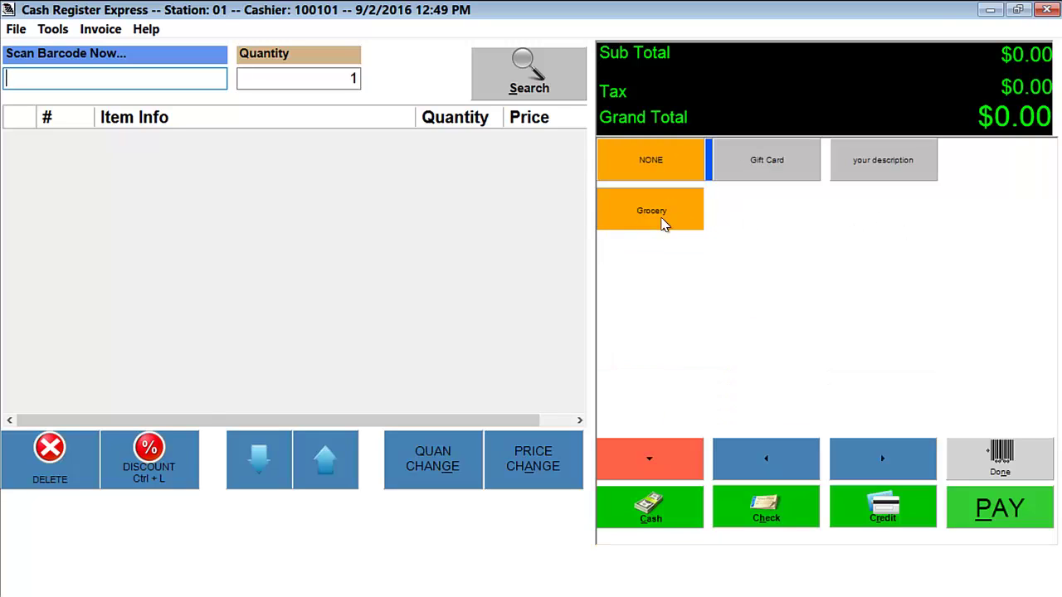
{"action": "left_click", "coordinate": [766, 163]}
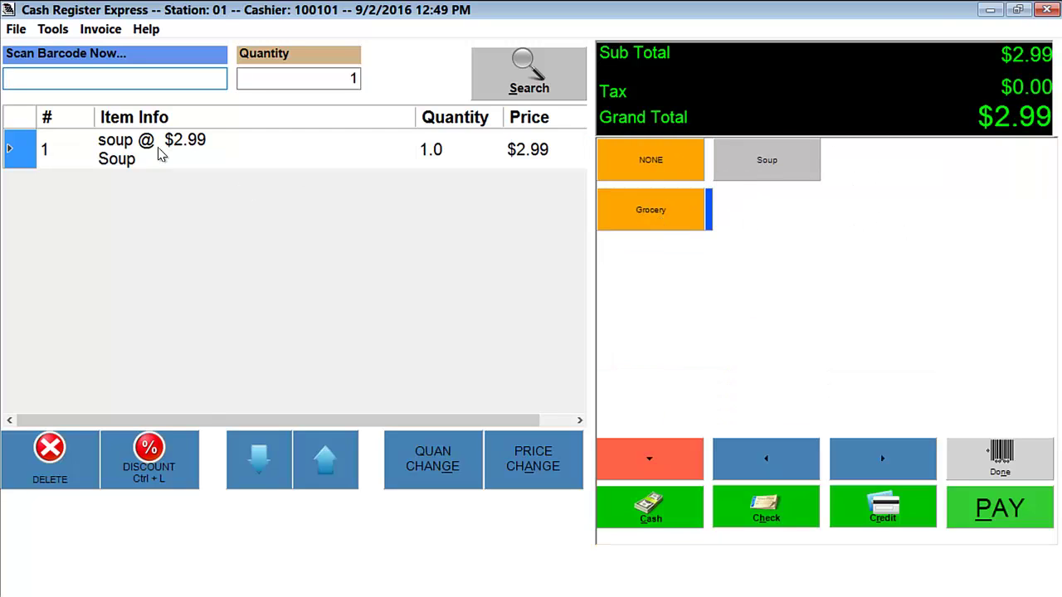